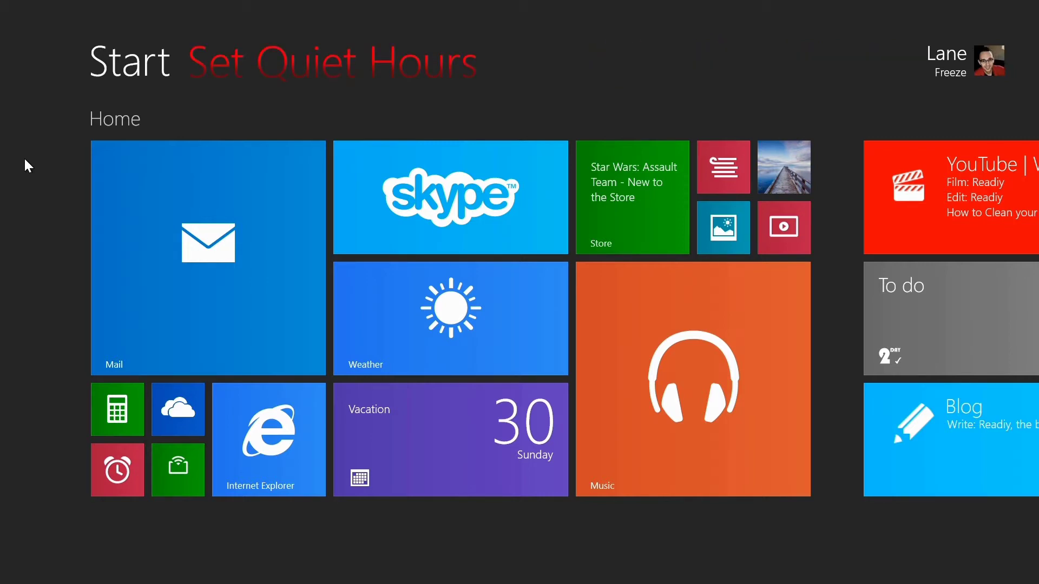
Open the Notifications page under Search and apps in PC settings and examine the Quiet hours options.
left_click_drag(1036, 313, 969, 313)
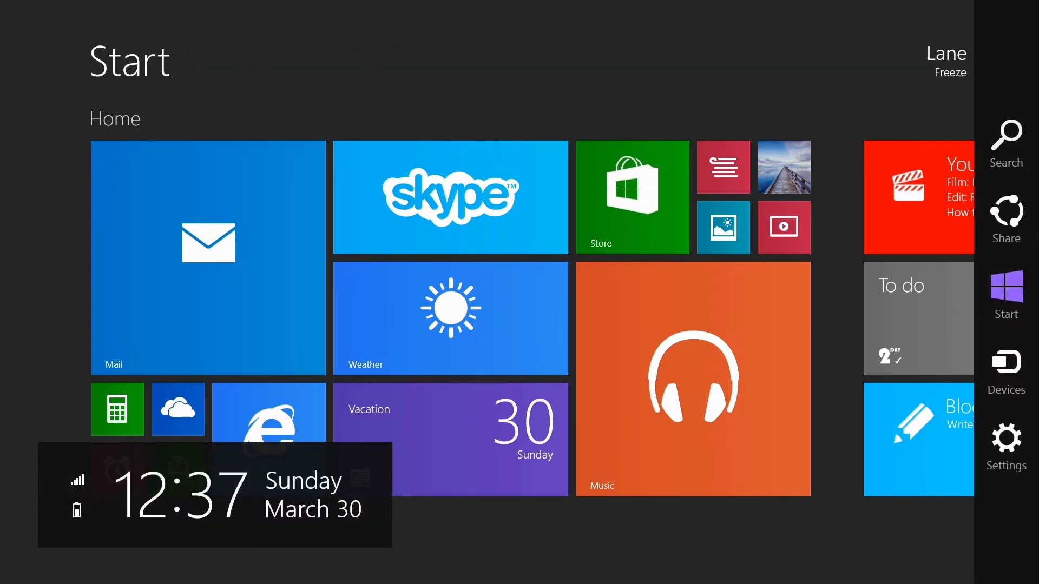
left_click(1006, 447)
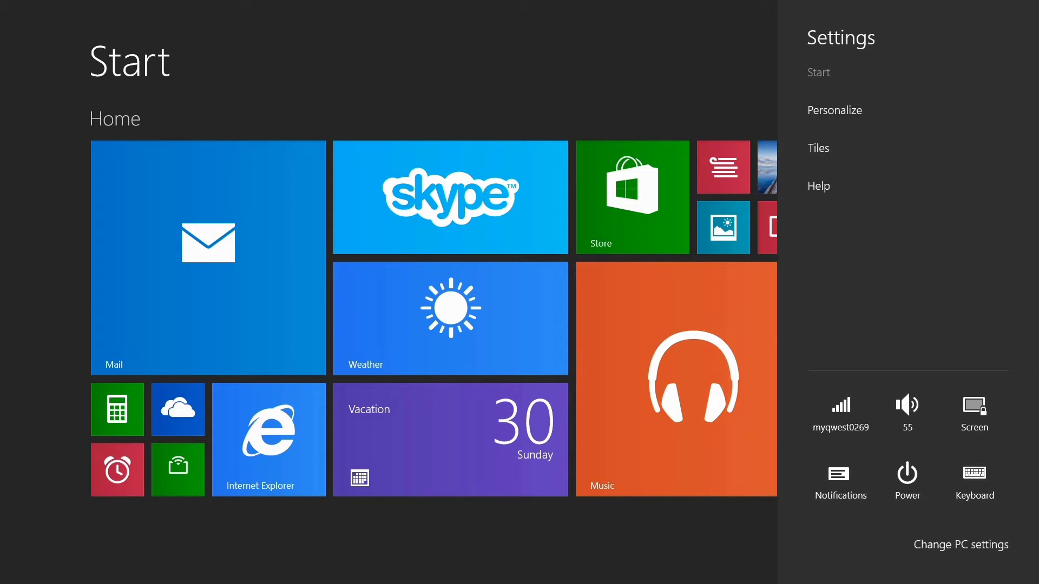
left_click(960, 544)
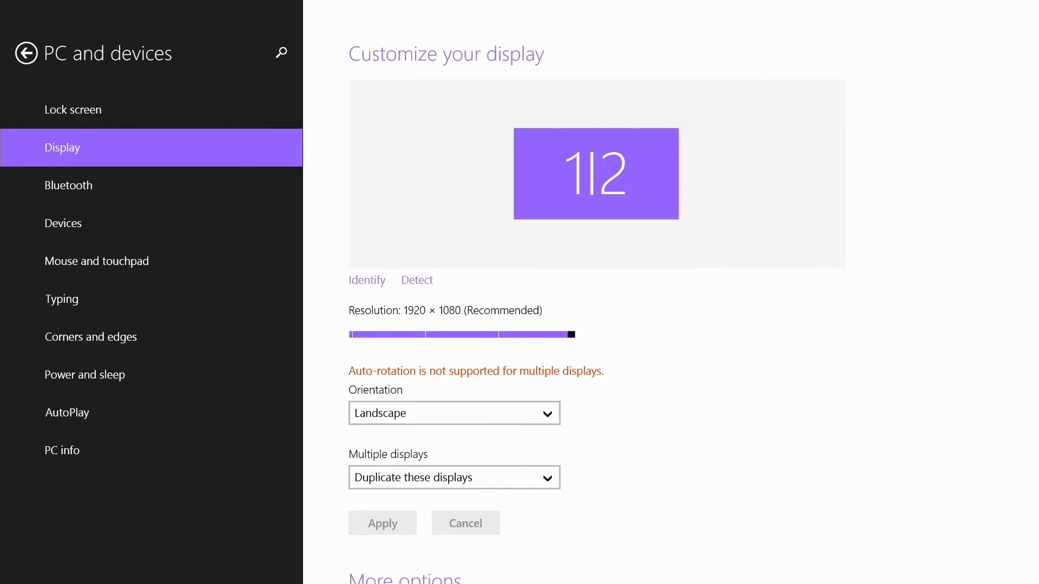
left_click(26, 53)
left_click(91, 224)
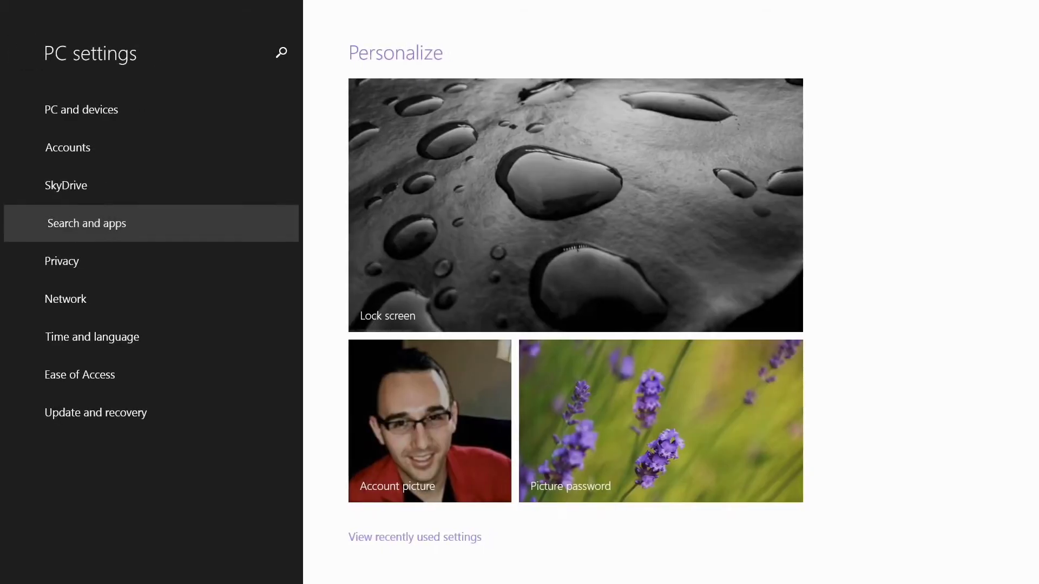
left_click(87, 223)
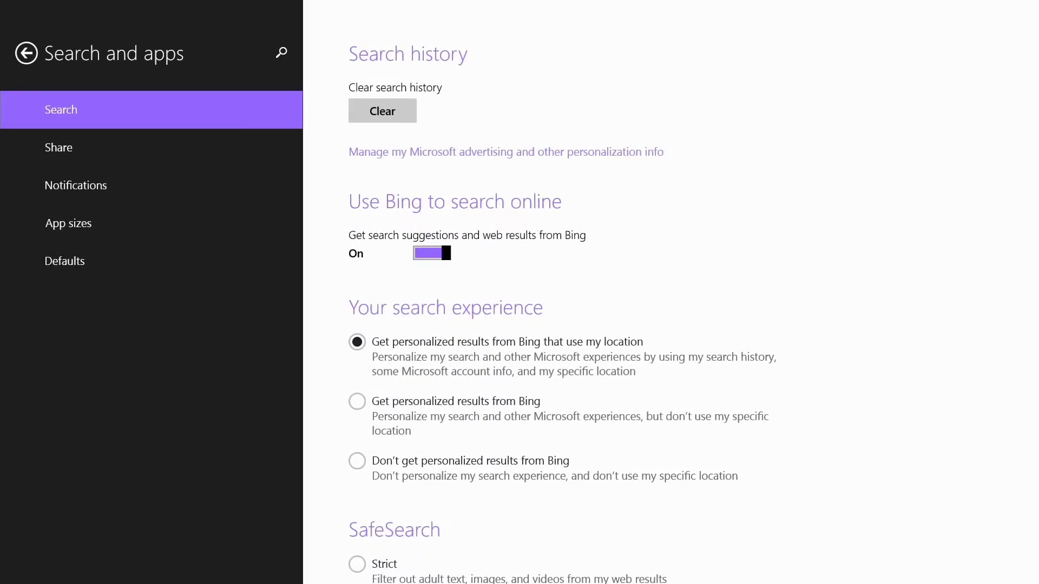
left_click(75, 185)
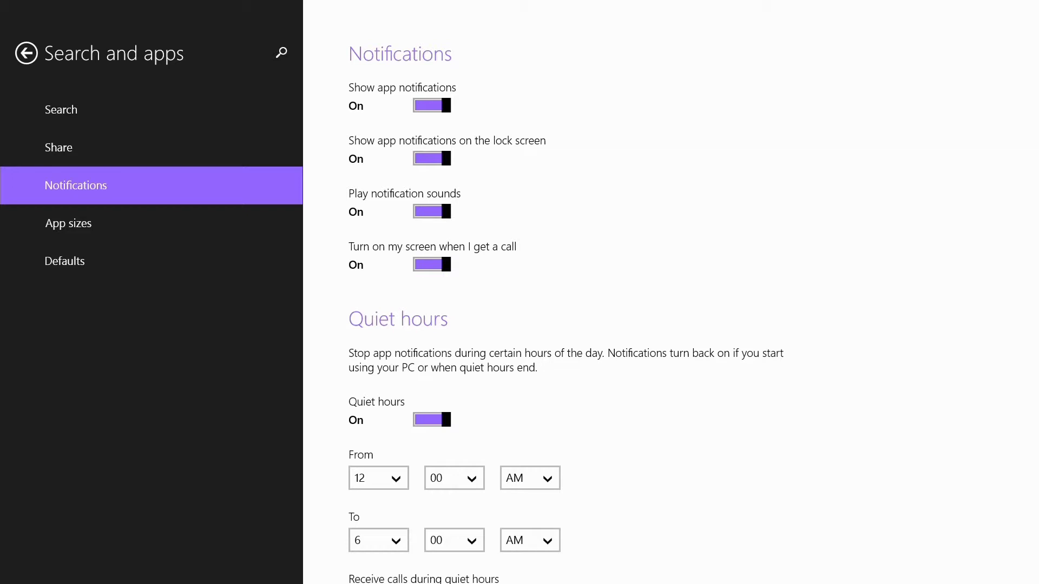
scroll(712, 302, "down", 3)
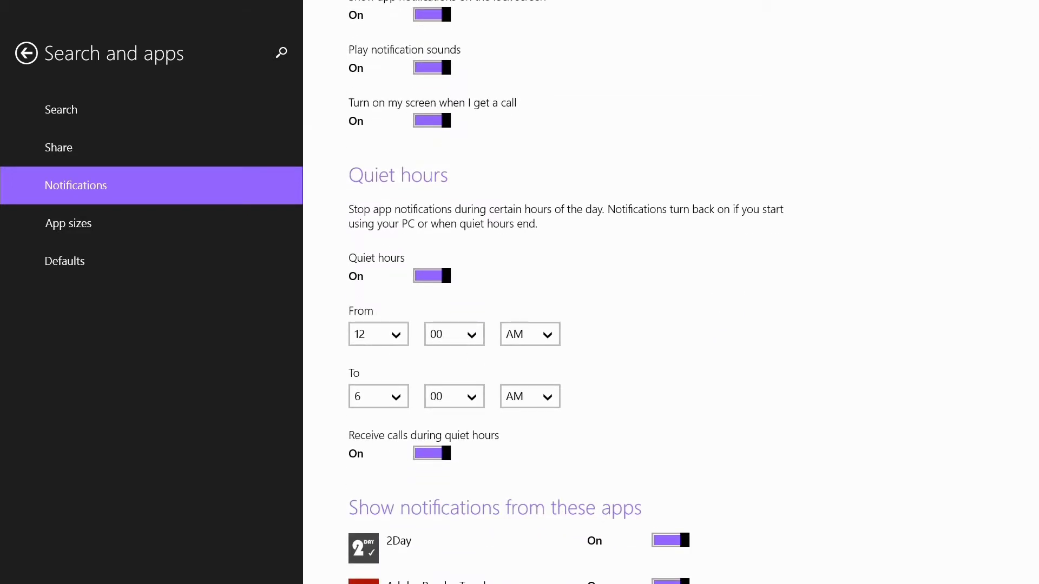
scroll(673, 399, "down", 1)
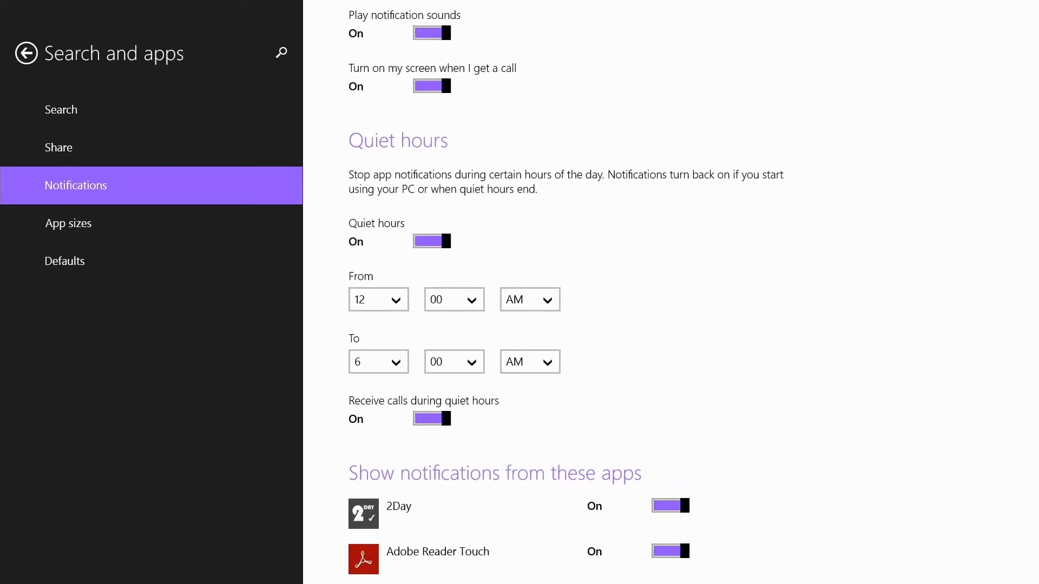
Switch receiving calls during quiet hours off and back on, and return to the Start screen.
left_click(431, 418)
left_click(431, 418)
key("super")
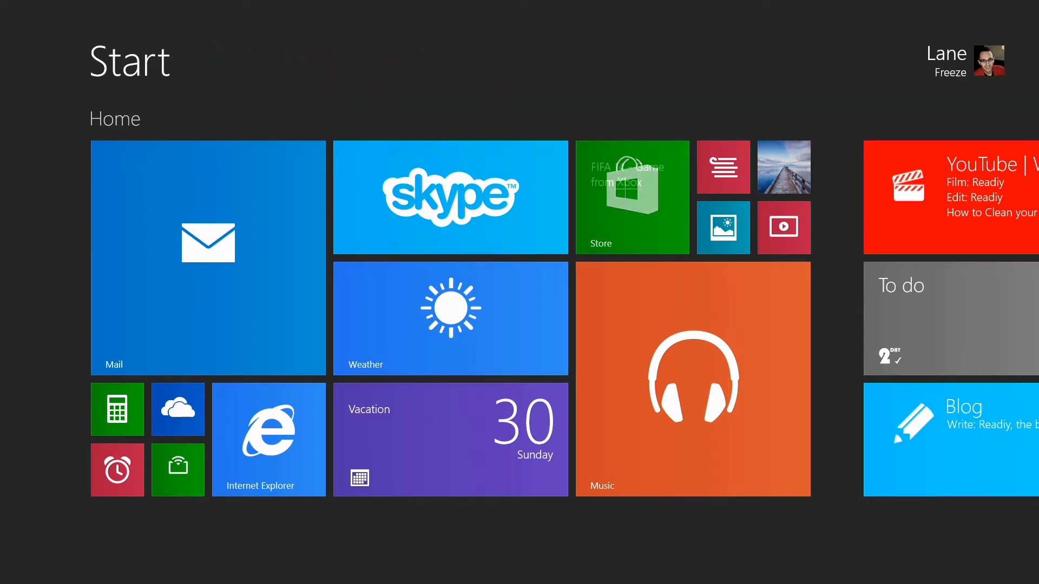
Cycle through the recently used apps from the left screen edge and return to the Start screen.
mouse_move(1, 265)
left_mouse_down()
mouse_move(348, 267)
mouse_move(21, 264)
left_mouse_up()
left_click_drag(1, 79, 325, 79)
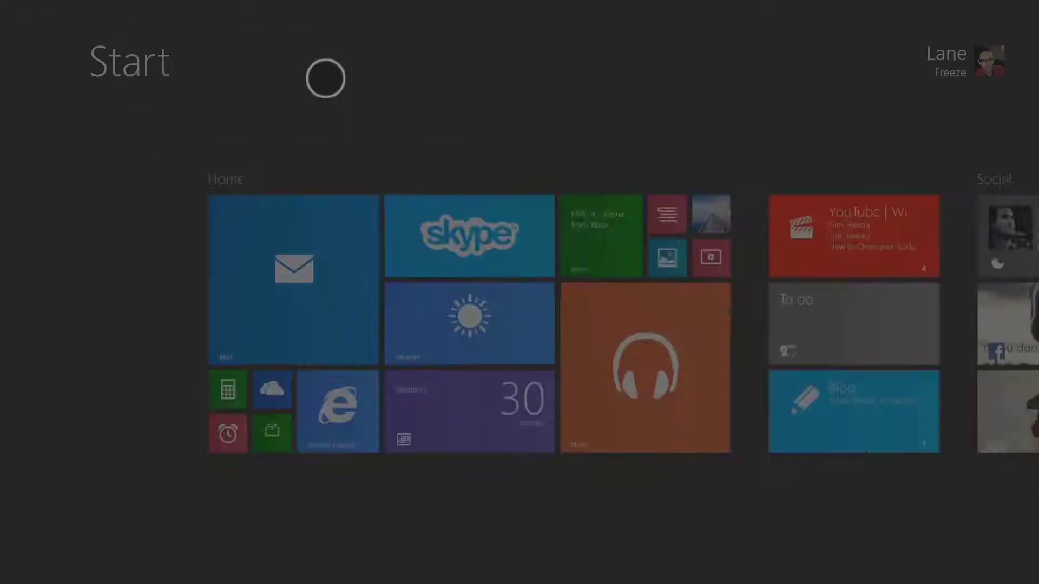
left_click_drag(1, 79, 325, 79)
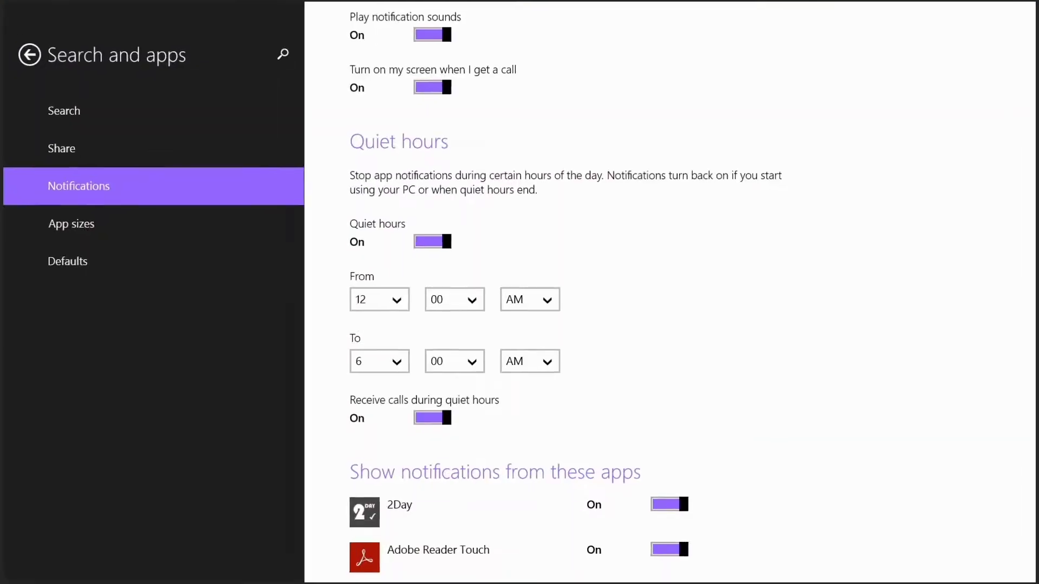
left_click_drag(1, 271, 487, 270)
key("super")
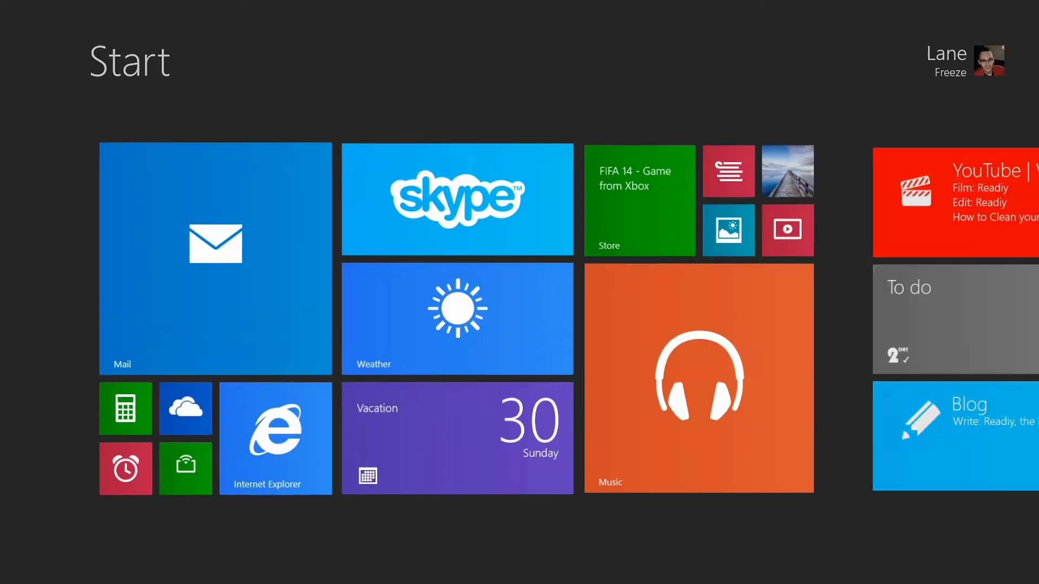
Open the Store from the list of recent apps and return to the Start screen.
mouse_move(1, 210)
left_mouse_down()
mouse_move(324, 218)
mouse_move(9, 216)
left_mouse_up()
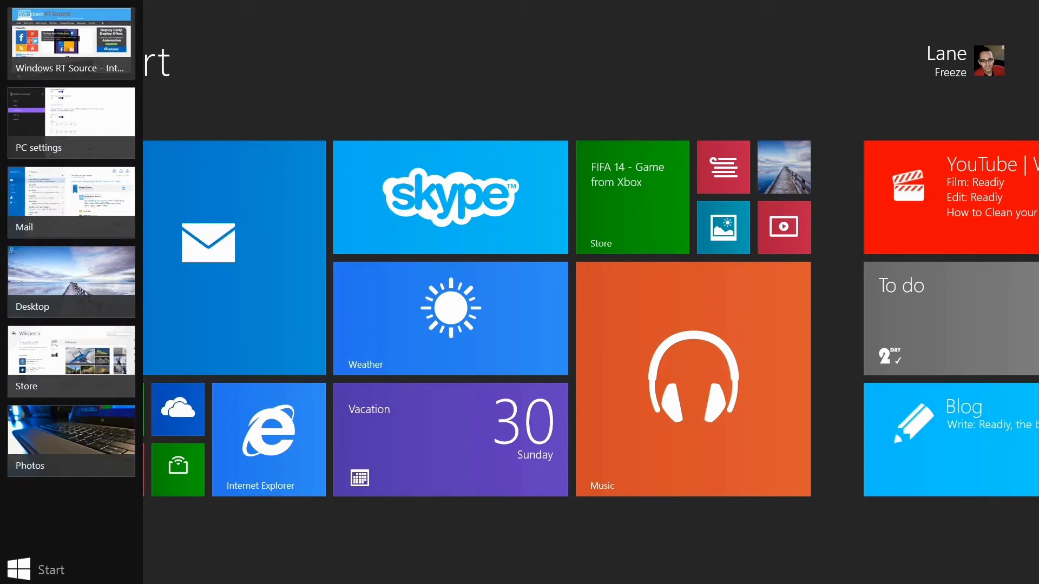
left_click(74, 368)
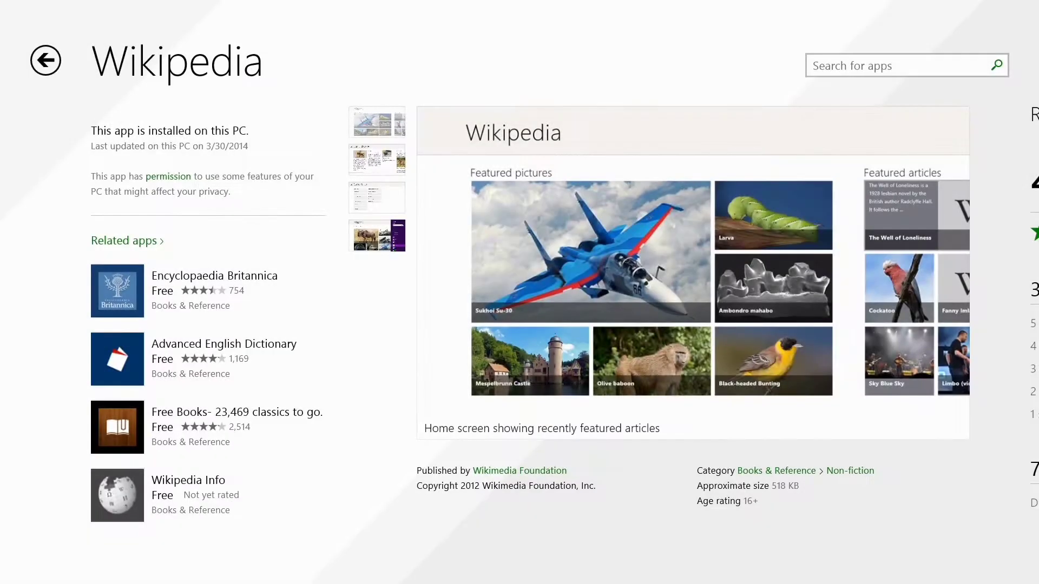
key("super")
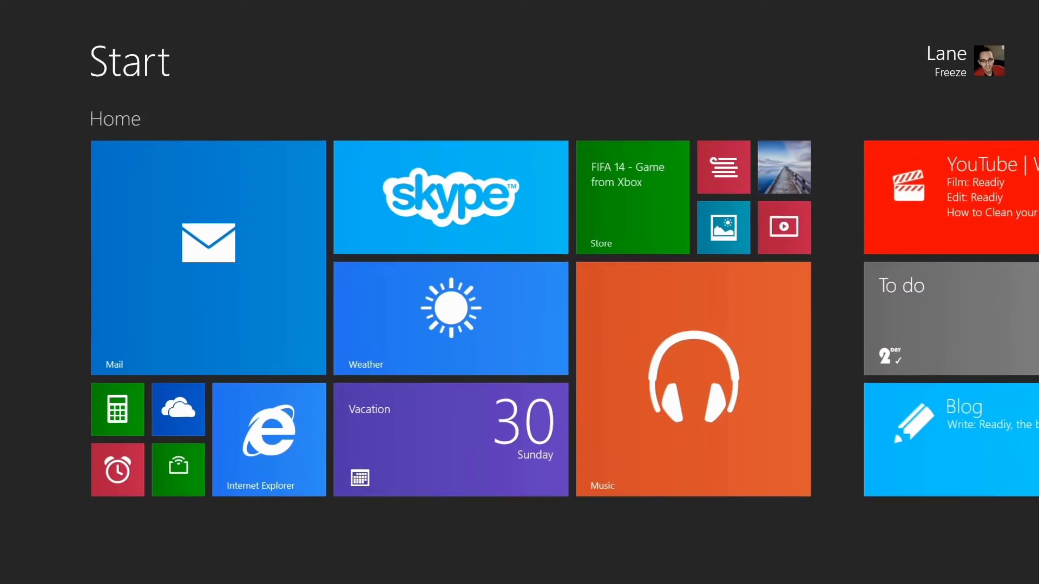
In the Corners and edges settings, turn off switching between recent apps when swiping in from the left edge.
left_click_drag(1036, 364, 1001, 364)
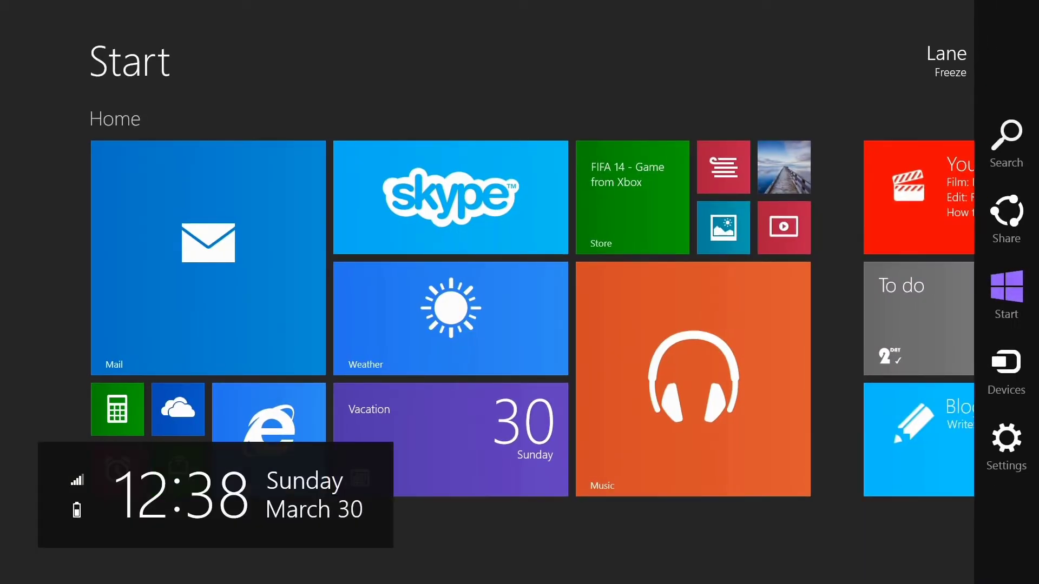
left_click(1006, 446)
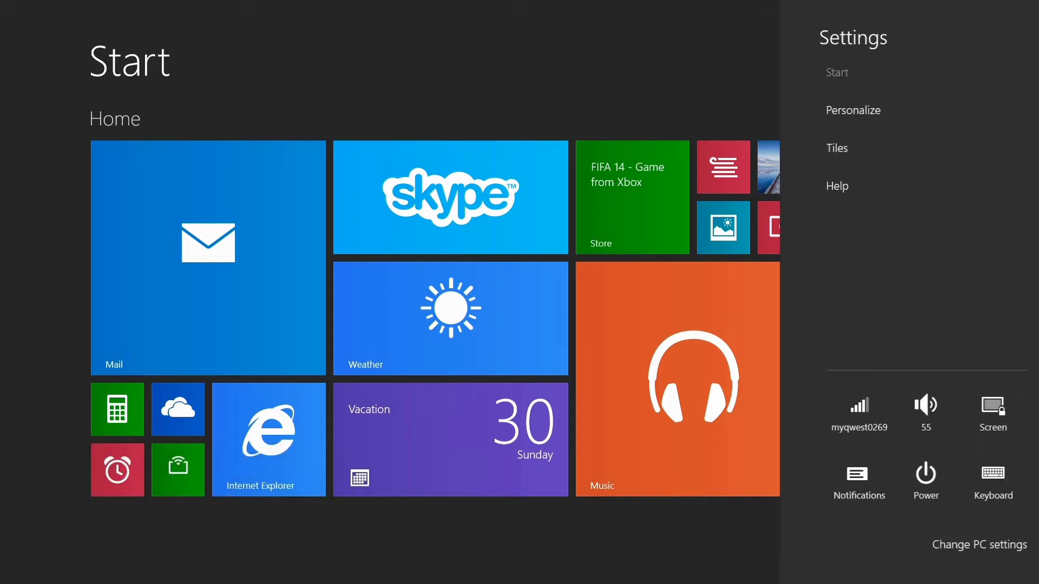
left_click(989, 545)
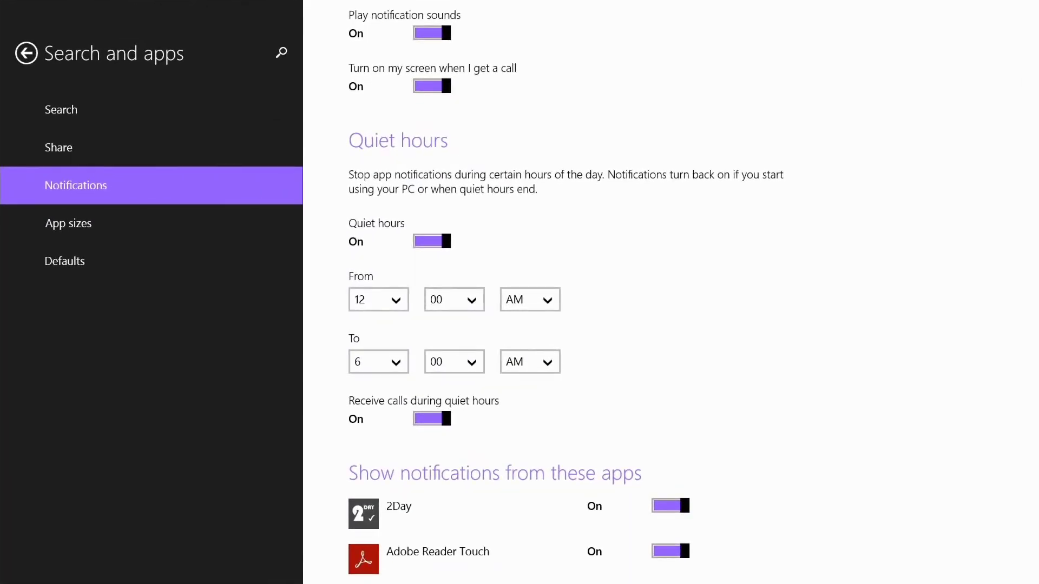
left_click(26, 52)
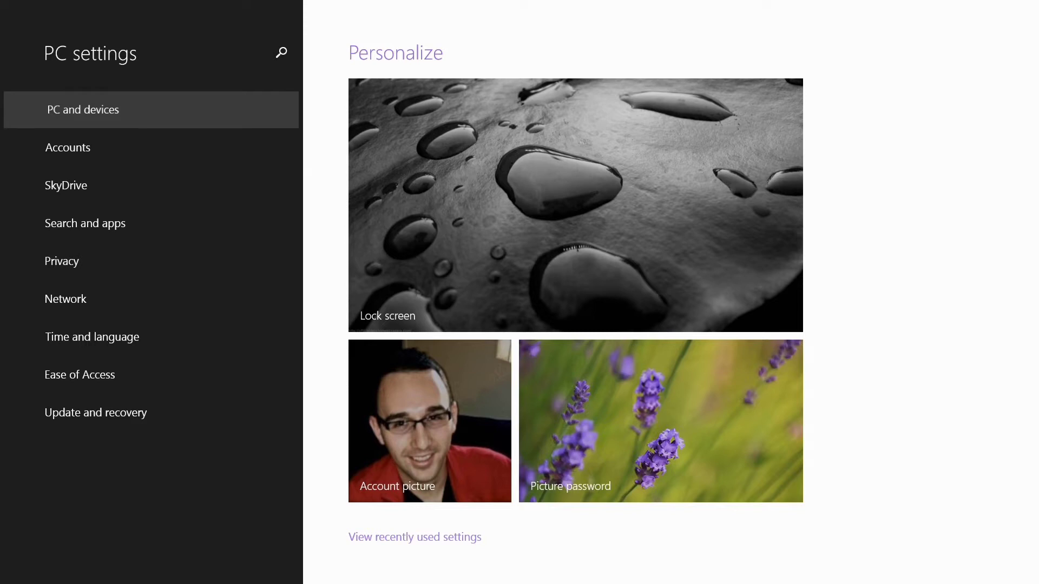
left_click(83, 109)
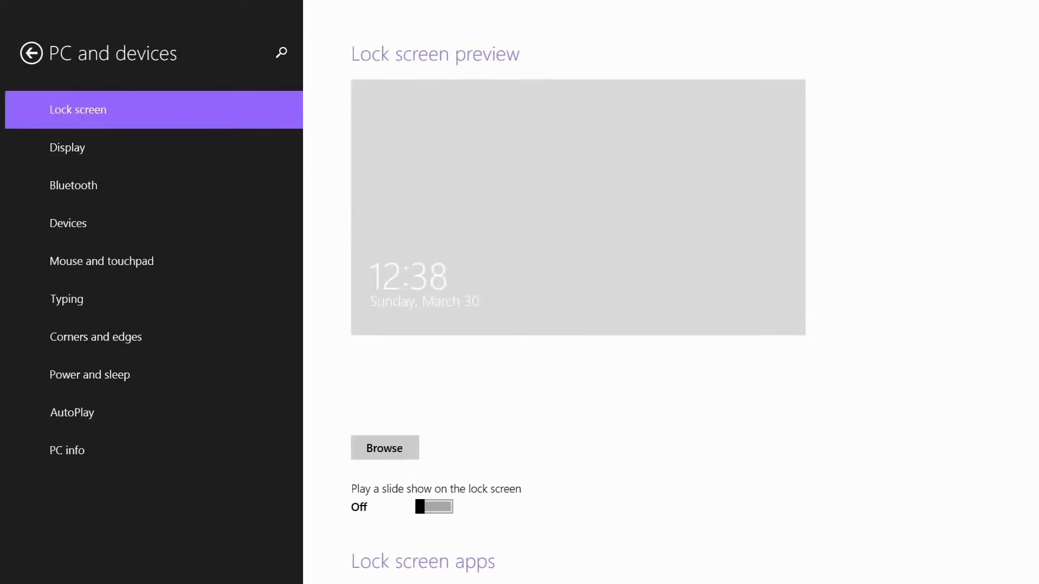
left_click(56, 337)
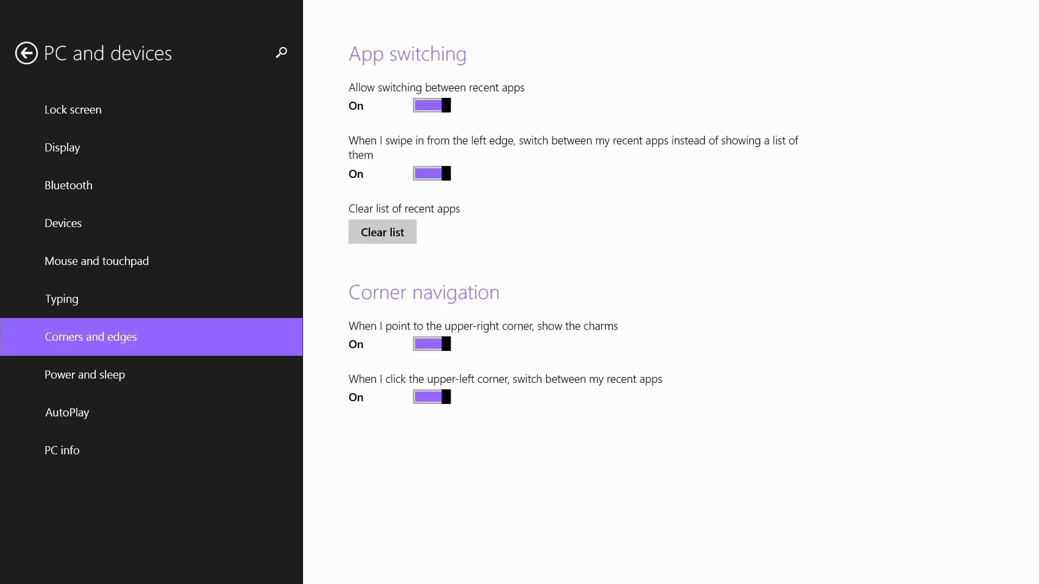
left_click_drag(431, 173, 388, 173)
Test the left-edge swipe by calling up and dismissing the list of recent apps, and pick an app from it.
left_click_drag(3, 246, 242, 251)
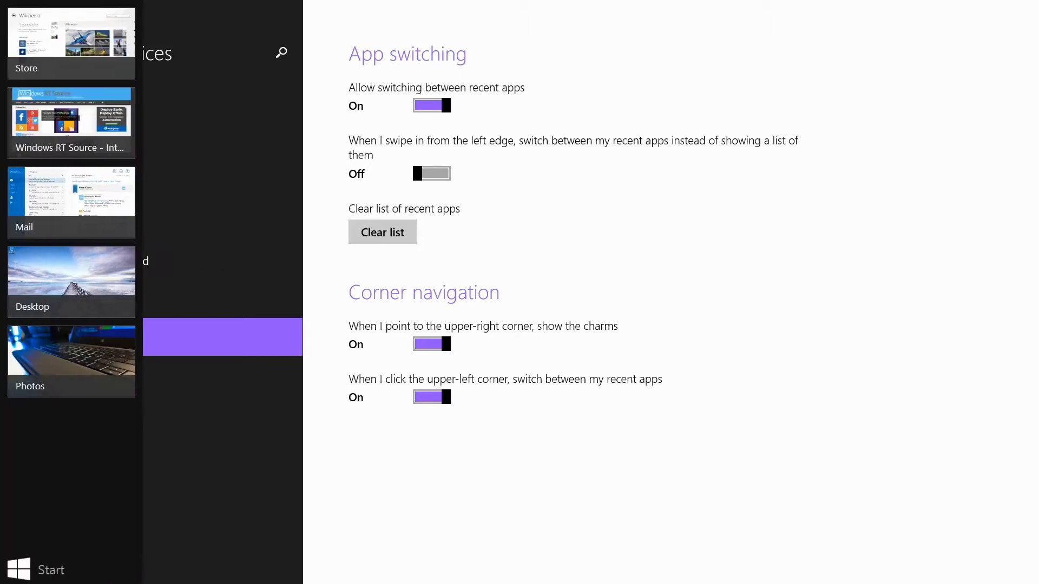
left_click(247, 195)
left_click_drag(3, 238, 186, 241)
left_click(248, 195)
left_click_drag(3, 213, 183, 214)
left_click(71, 122)
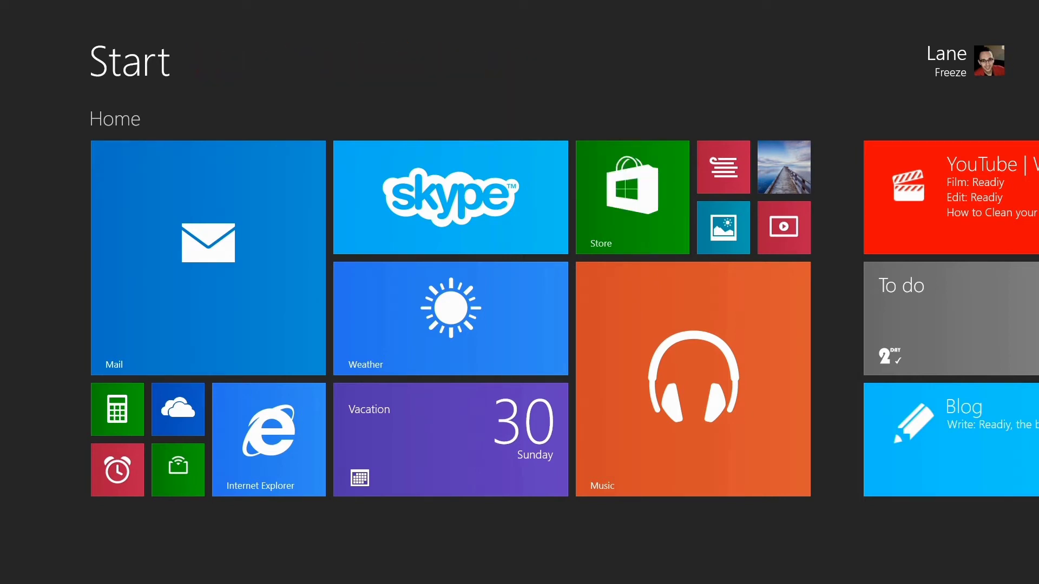
Go to the desktop and open Disk Management.
left_click(784, 167)
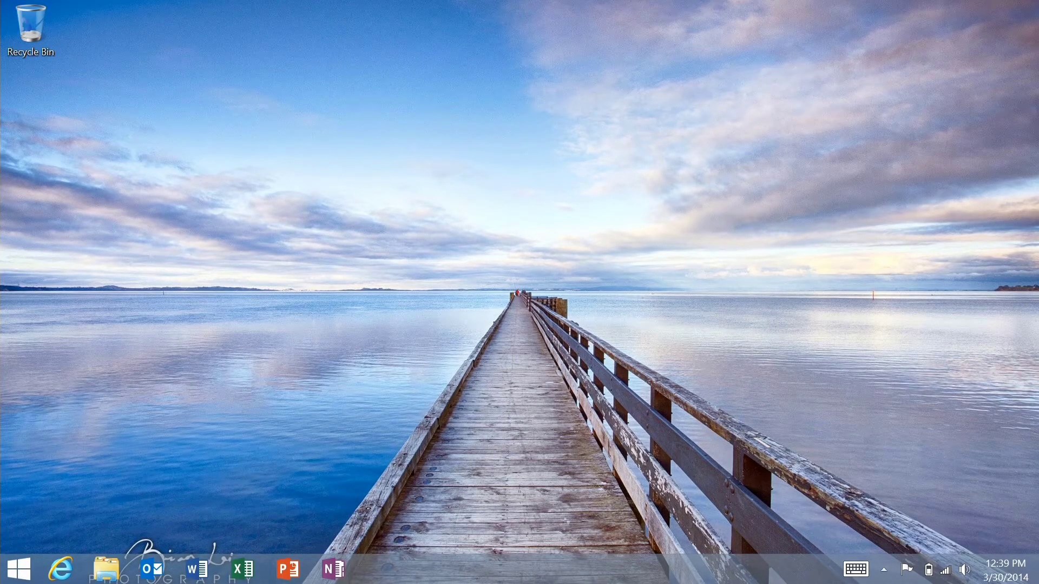
key("super+x")
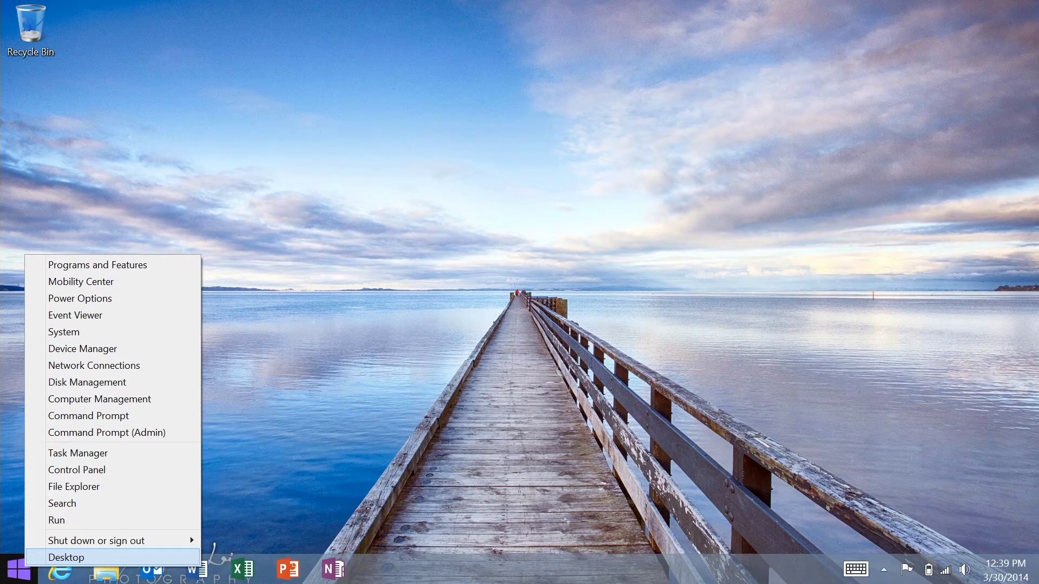
left_click(86, 382)
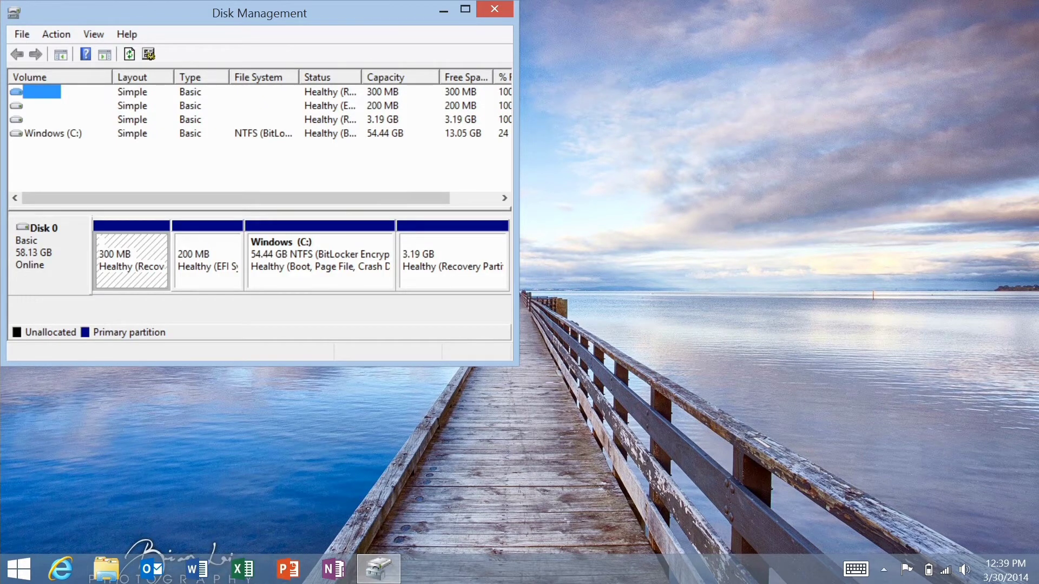
Open the properties of the Windows (C:) volume and select compressing the drive to save disk space.
left_click(319, 254)
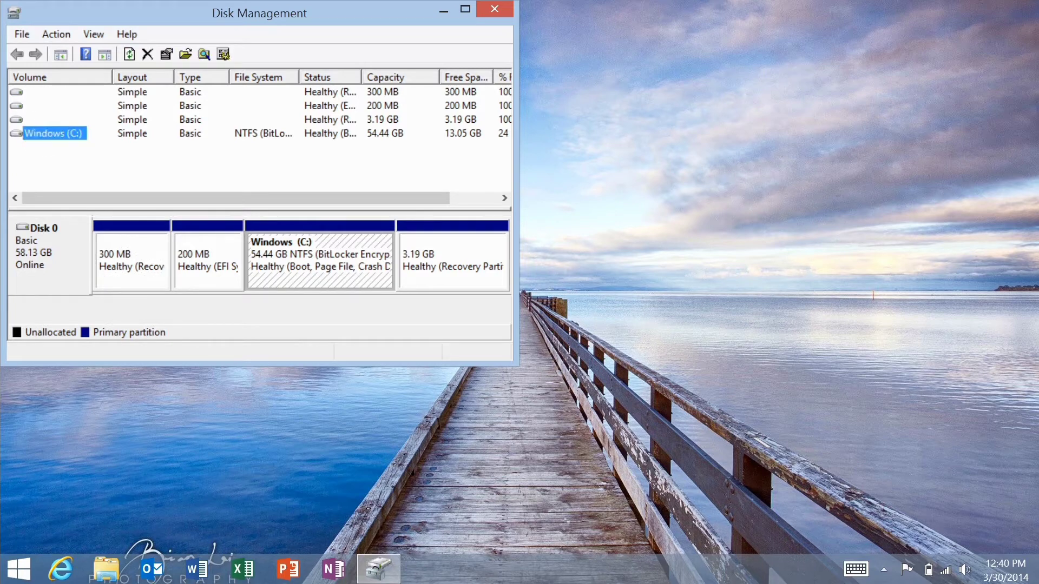
left_click(458, 126)
left_click(466, 141)
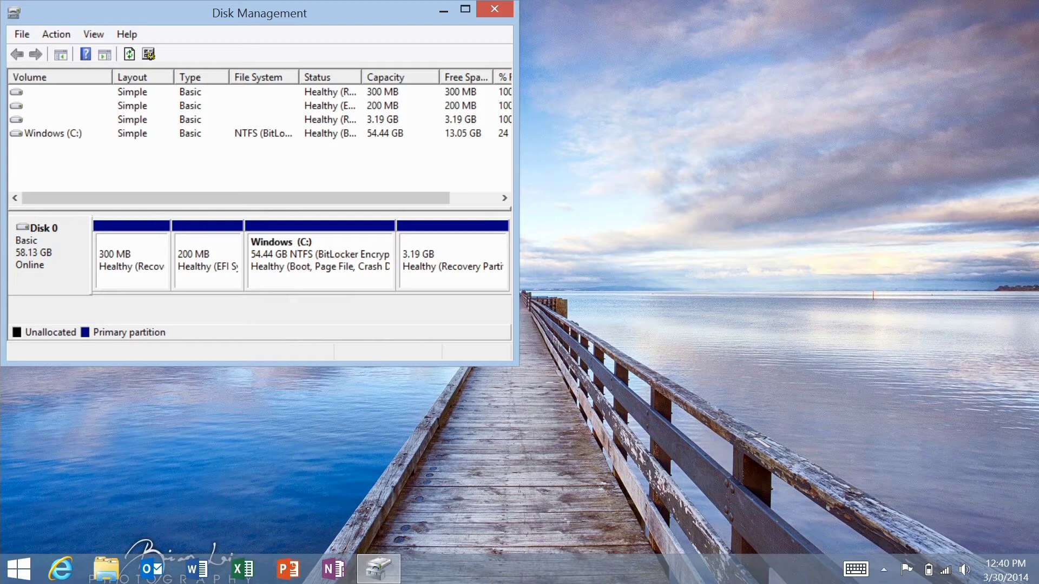
left_click(53, 133)
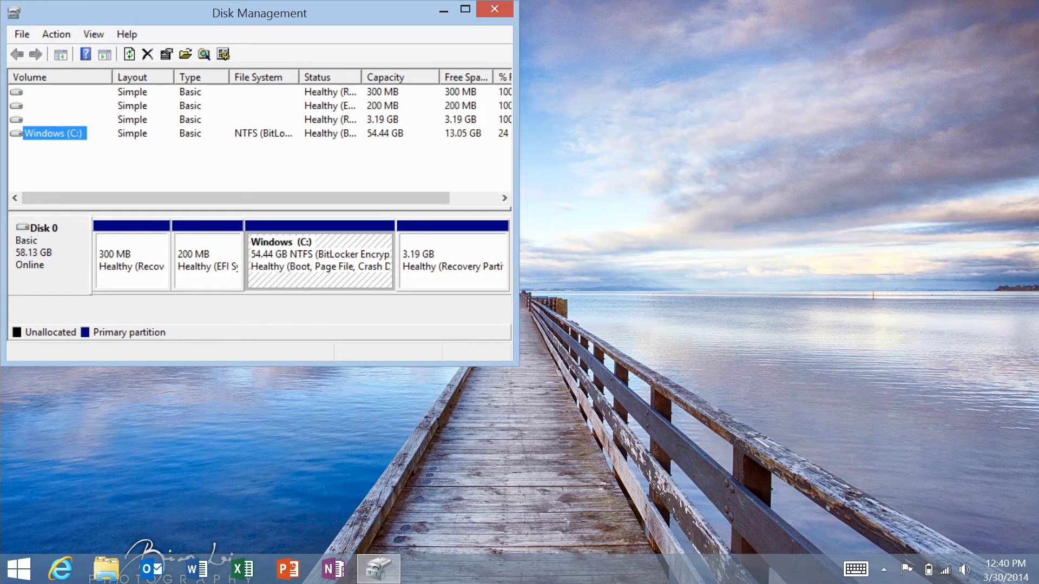
right_click(48, 133)
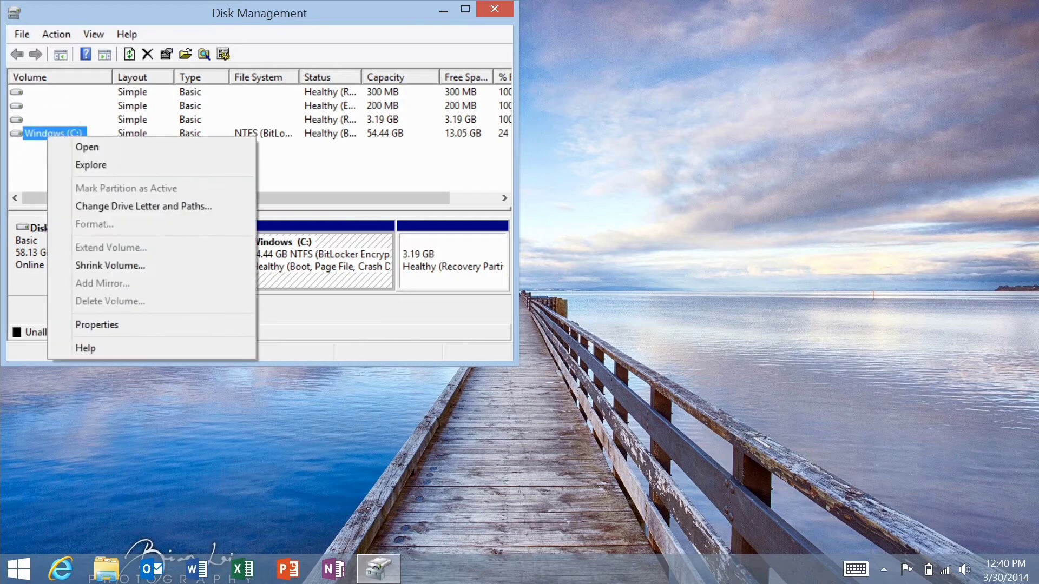
left_click(96, 325)
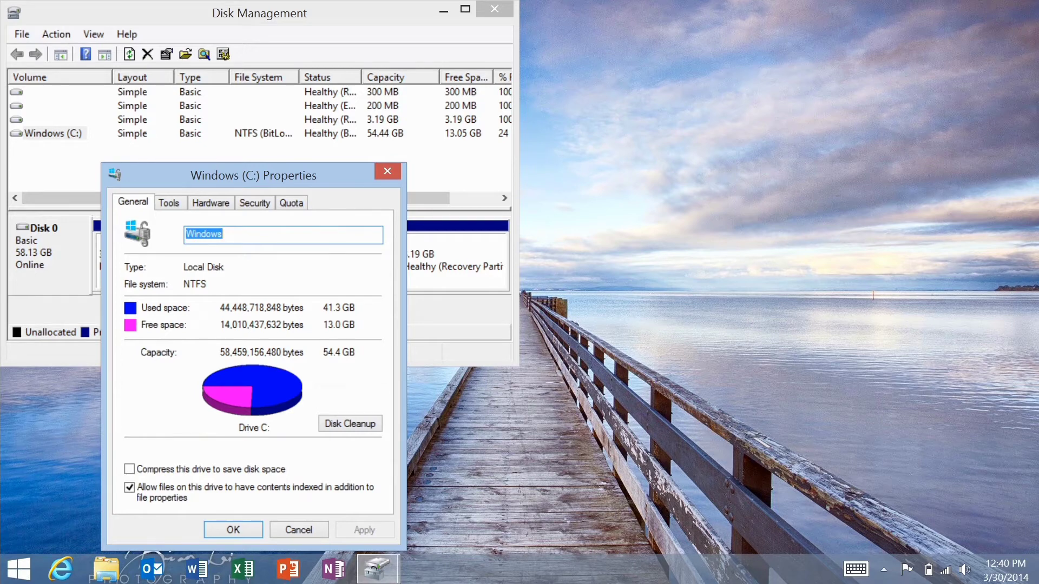
left_click(130, 469)
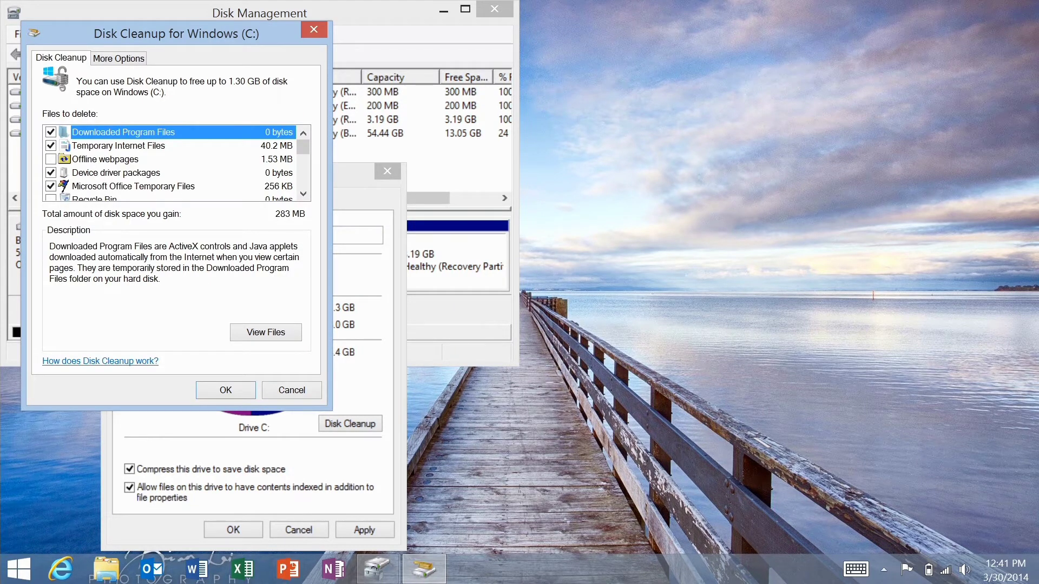
Include offline webpages, the Recycle Bin, setup log files, system error memory dump files and temporary files in the cleanup of C:.
left_click(51, 159)
scroll(116, 162, "down", 2)
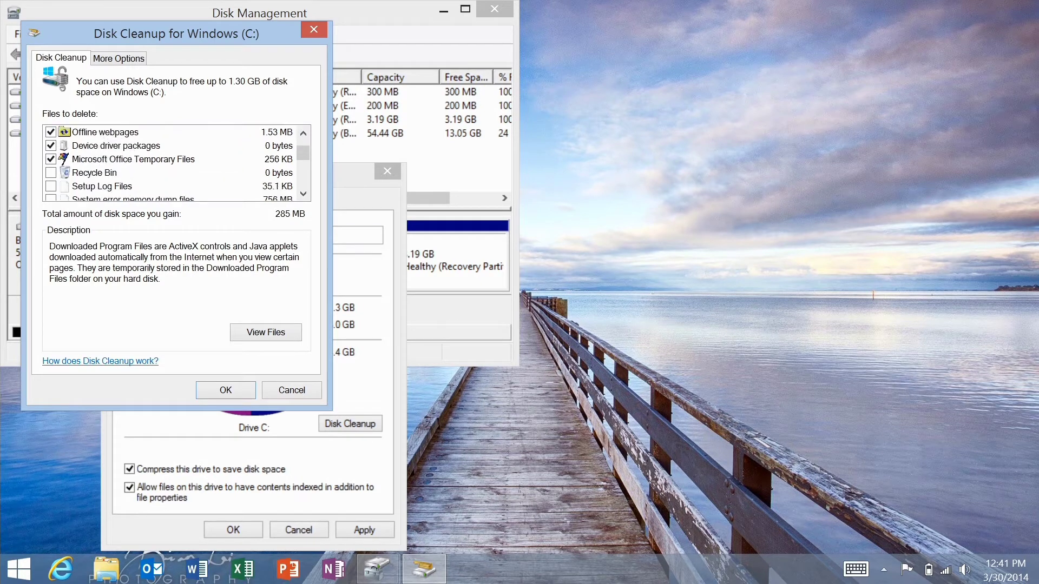
left_click(51, 173)
left_click(51, 186)
left_click(51, 198)
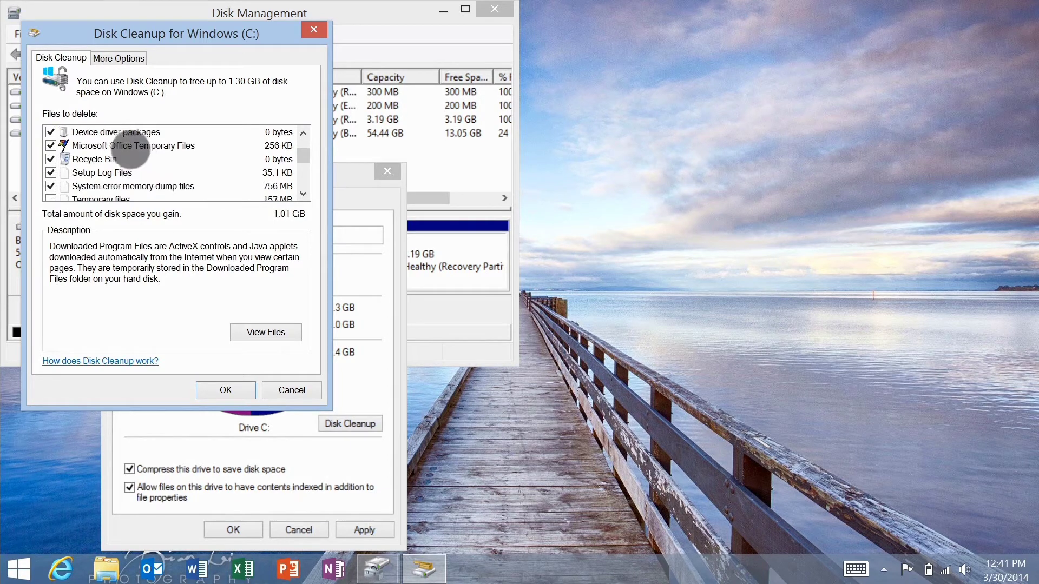
scroll(131, 151, "down", 2)
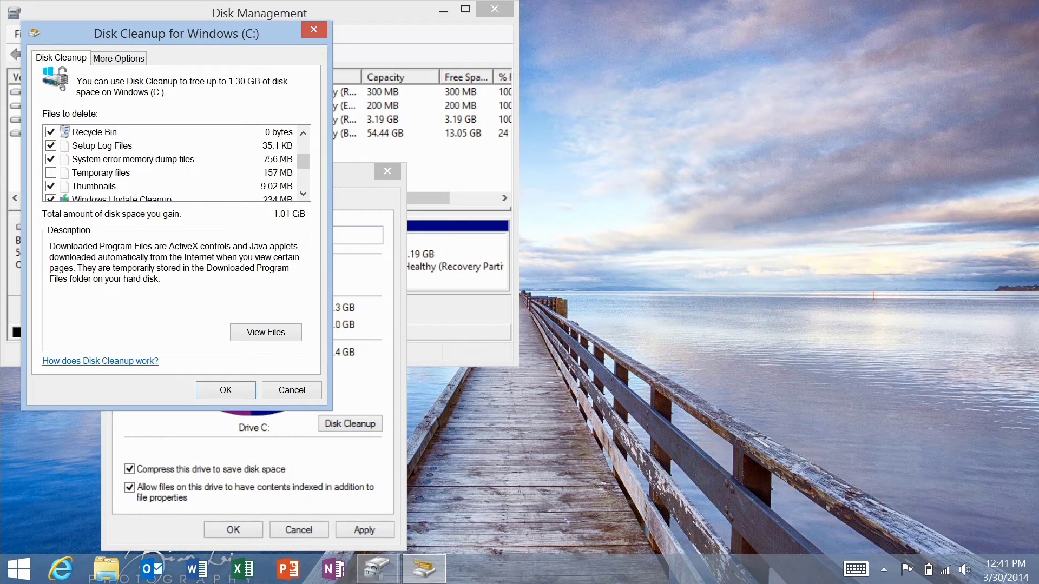
scroll(141, 157, "down", 3)
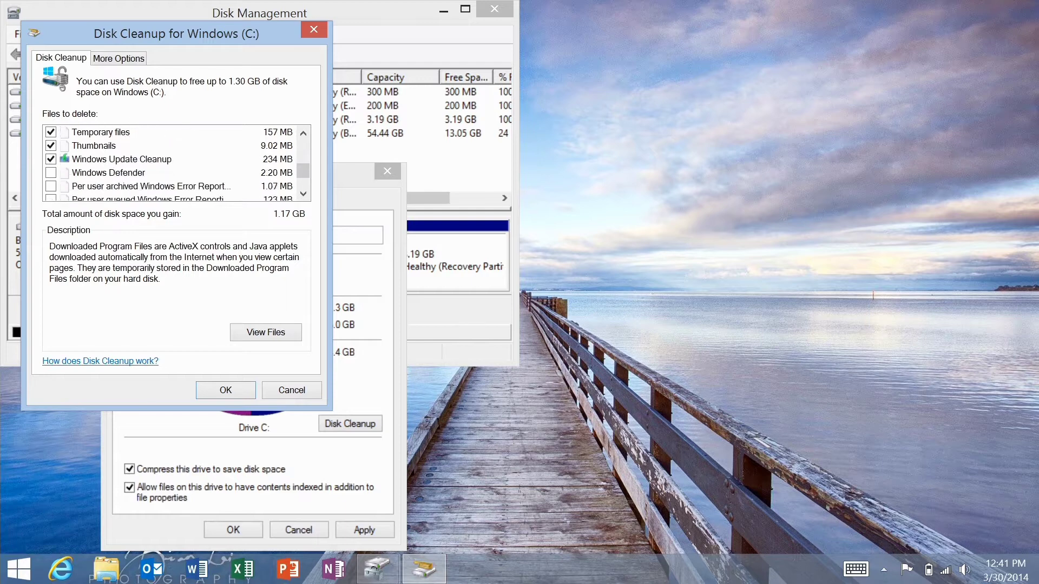
Also include Windows Defender and all per-user and system error report files, and run the cleanup with permanent deletion.
left_click(50, 172)
scroll(139, 157, "down", 2)
left_click(50, 173)
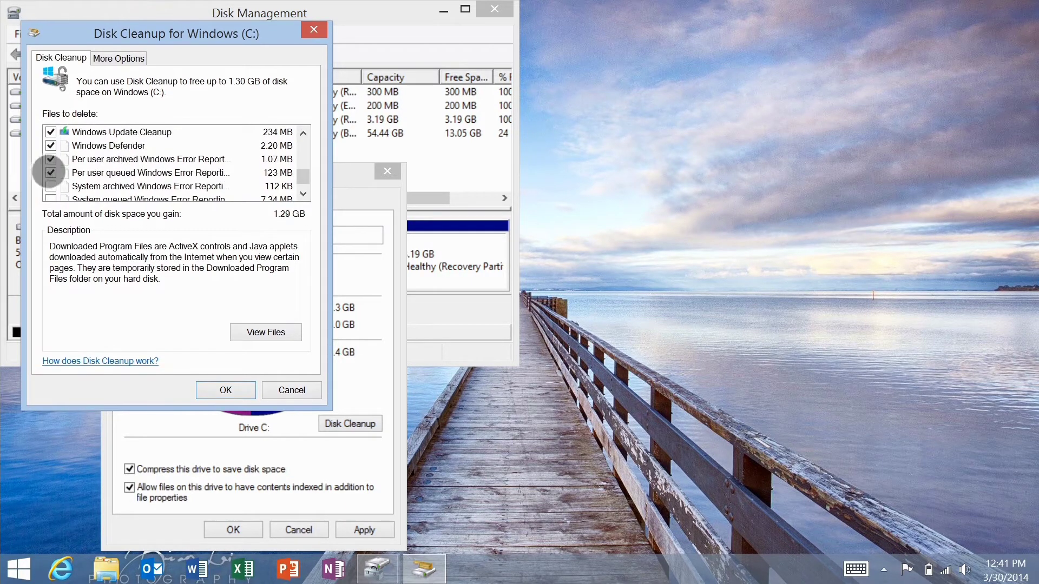
left_click(50, 186)
scroll(122, 162, "down", 1)
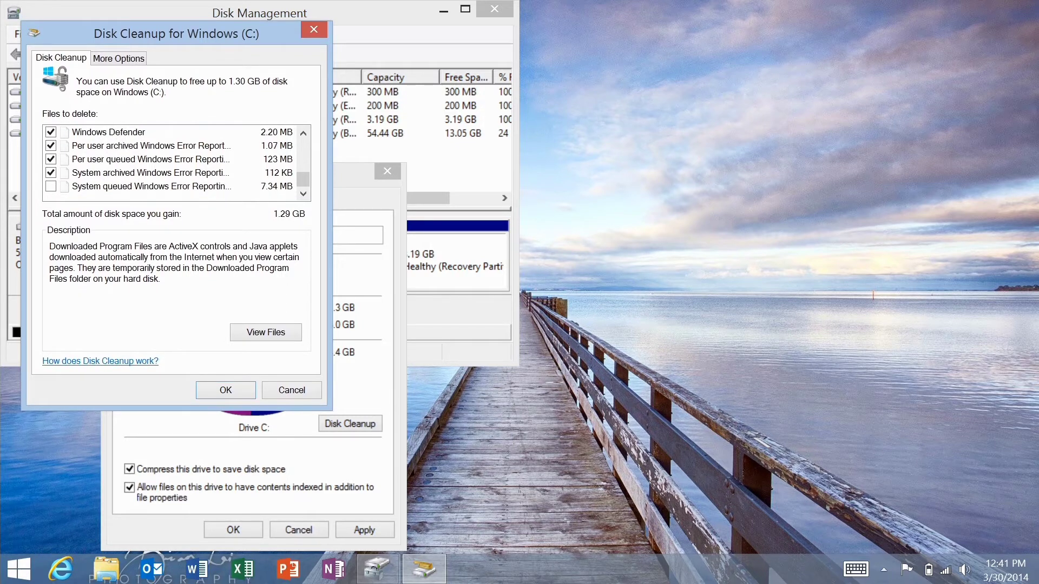
left_click(50, 186)
left_click(225, 389)
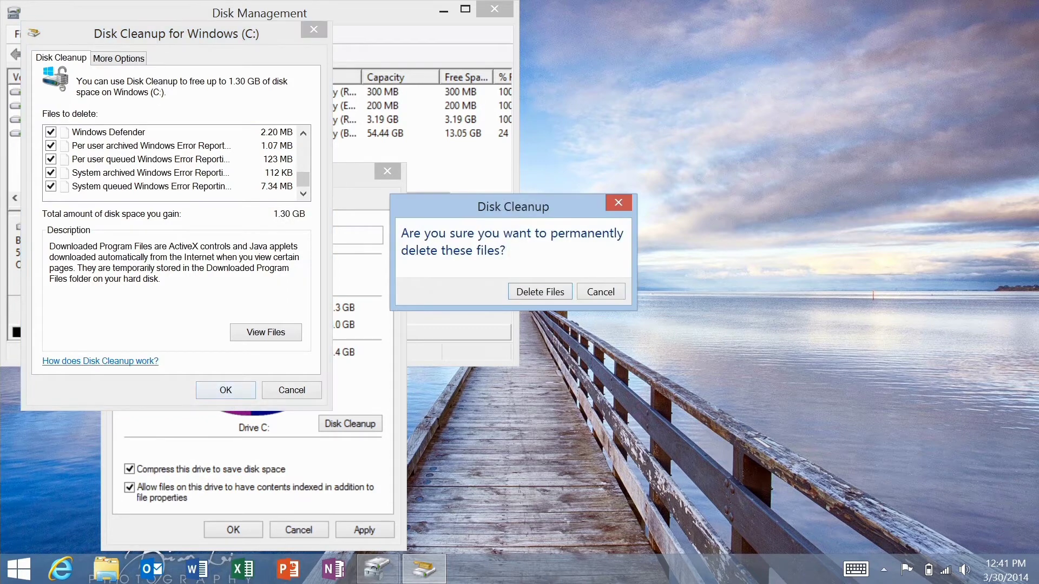
left_click(540, 292)
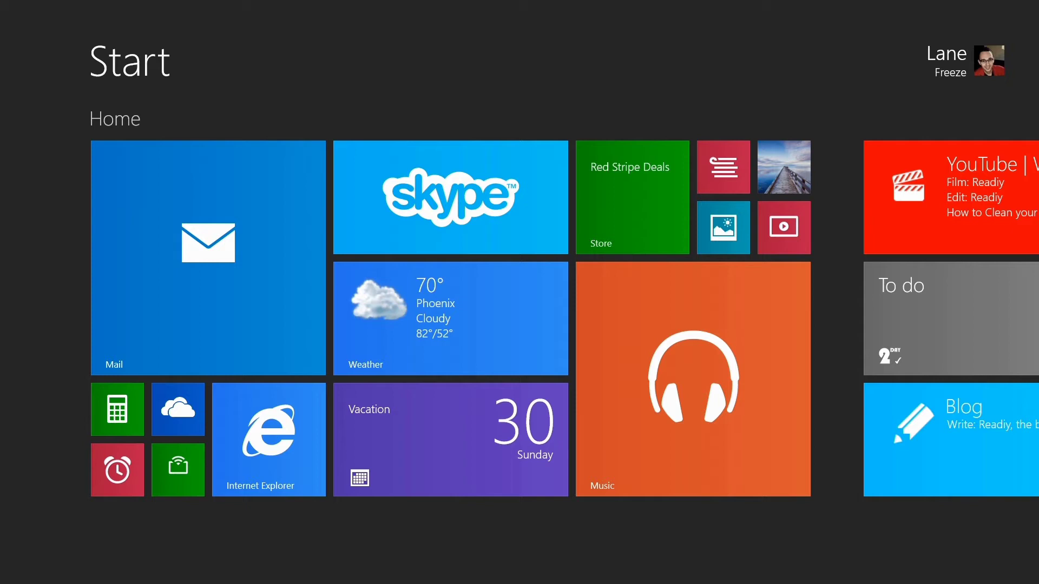
From the Start screen, search everywhere for "Muse" and show the full results.
left_click_drag(1036, 249, 969, 249)
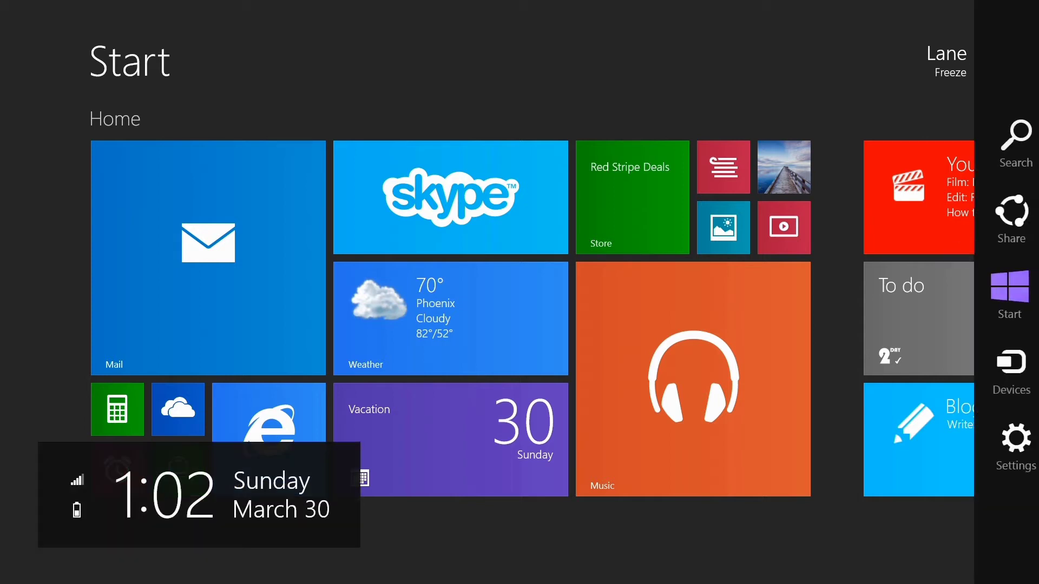
left_click(1011, 144)
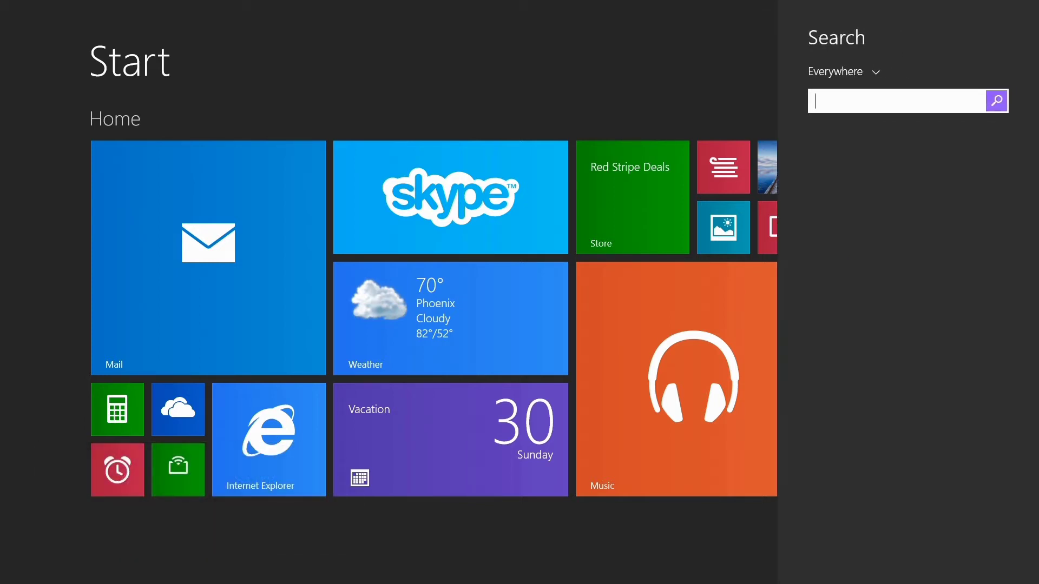
left_click(850, 112)
left_click(57, 474)
left_click(628, 460)
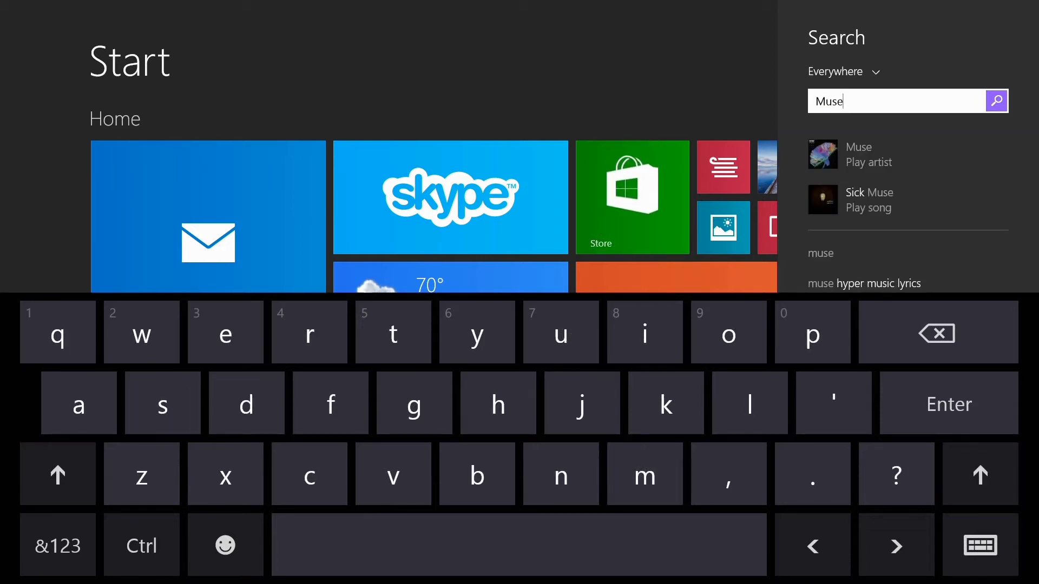
left_click(949, 404)
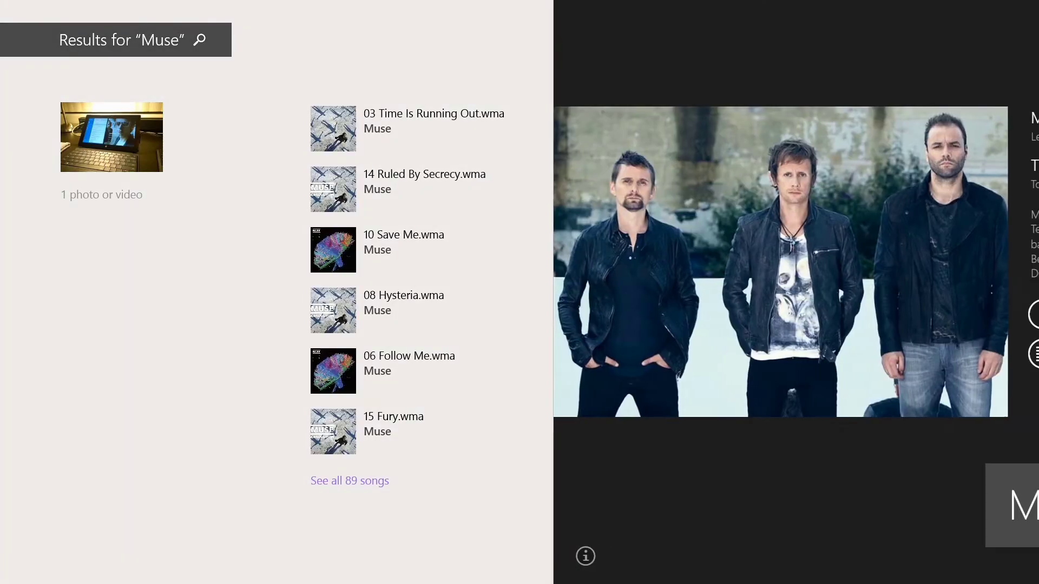
Look over the Muse artist overview in the results, and open and skim the band's Wikipedia article.
scroll(519, 292, "right", 5)
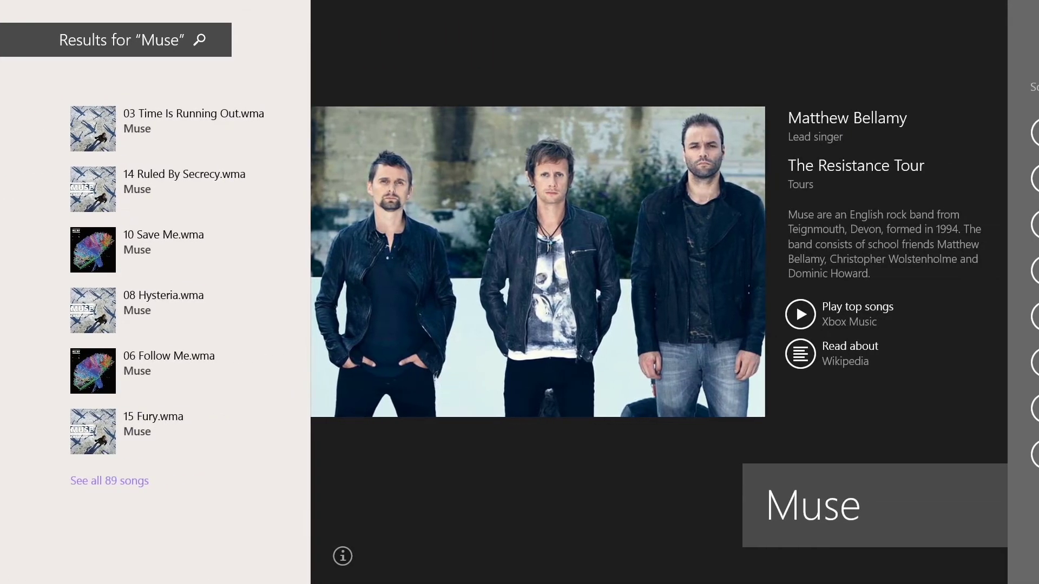
left_click_drag(579, 467, 555, 469)
left_click_drag(12, 151, 10, 453)
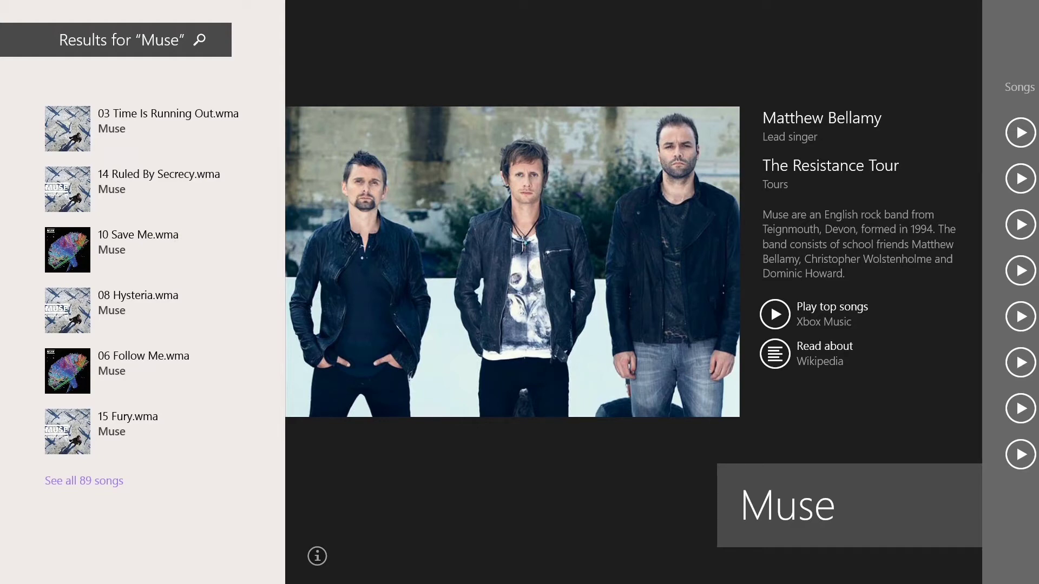
left_click_drag(867, 114, 853, 114)
left_click_drag(815, 169, 833, 225)
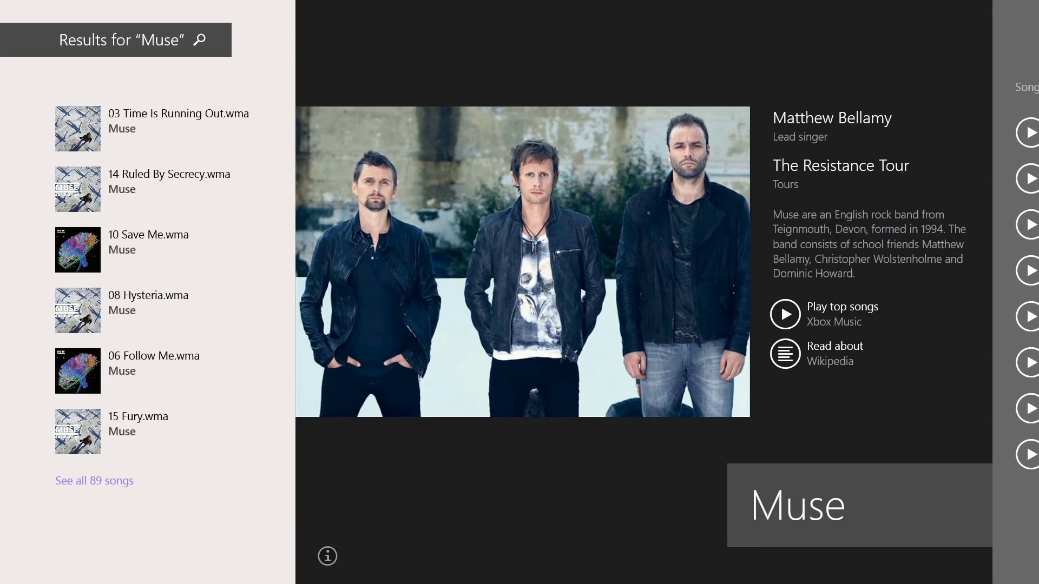
left_click(785, 354)
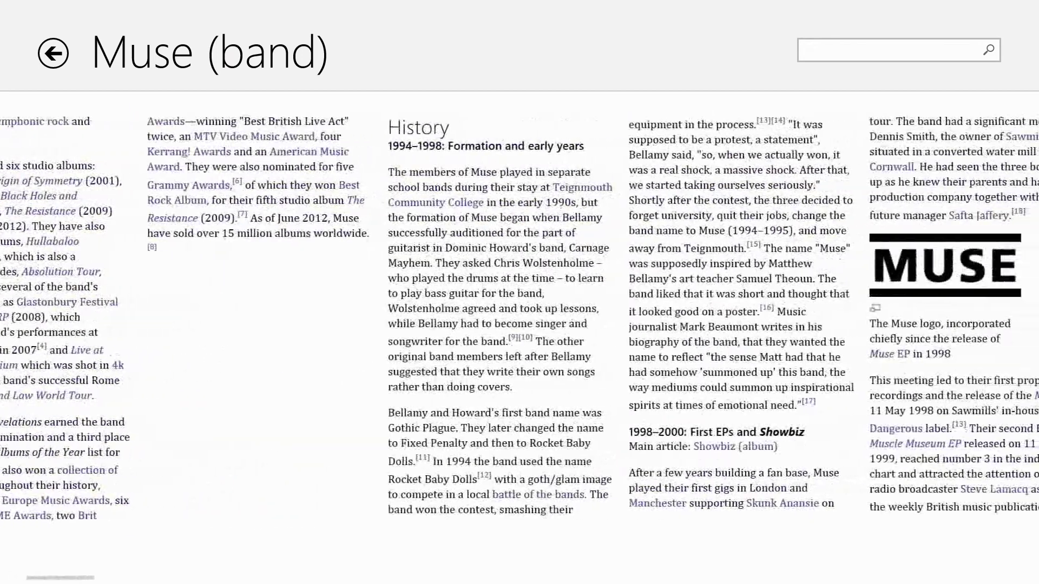
scroll(519, 319, "left", 5)
Switch back to the Search app through the recent apps list and examine the Muse songs, albums and videos.
left_click_drag(1, 211, 372, 256)
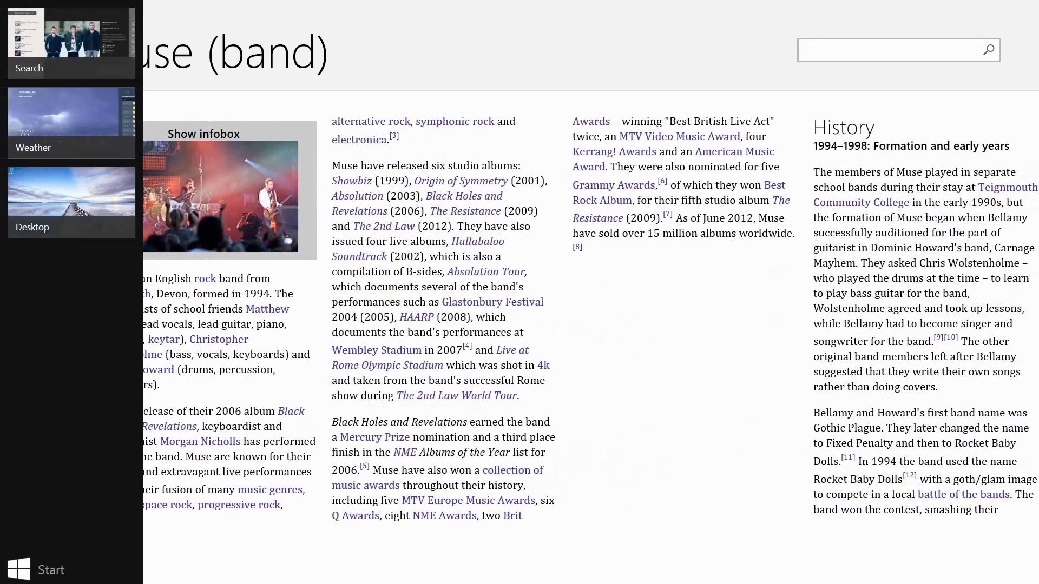
left_click(70, 44)
scroll(541, 395, "right", 5)
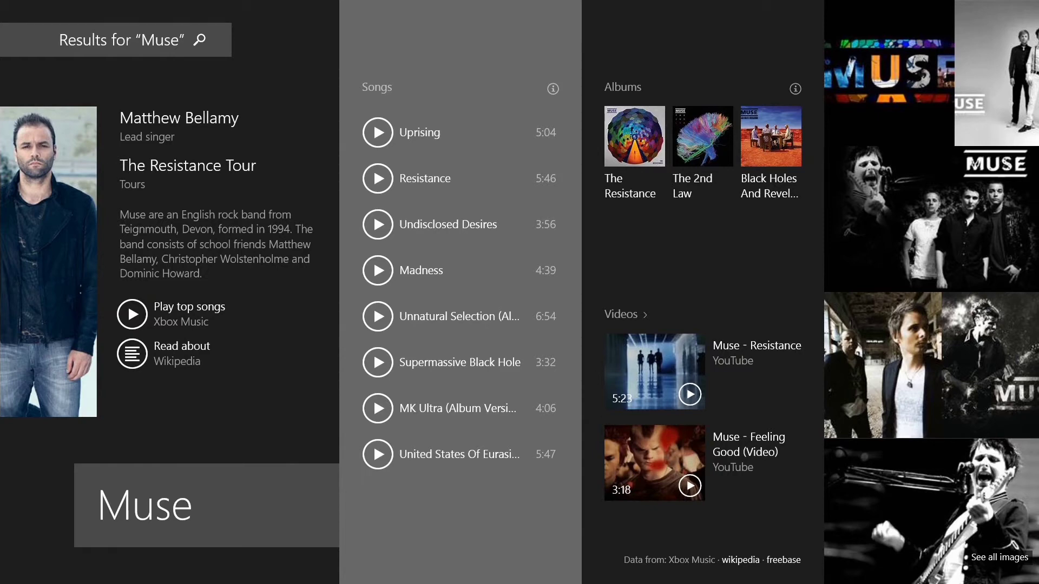
left_click_drag(627, 160, 595, 160)
left_click_drag(726, 376, 689, 375)
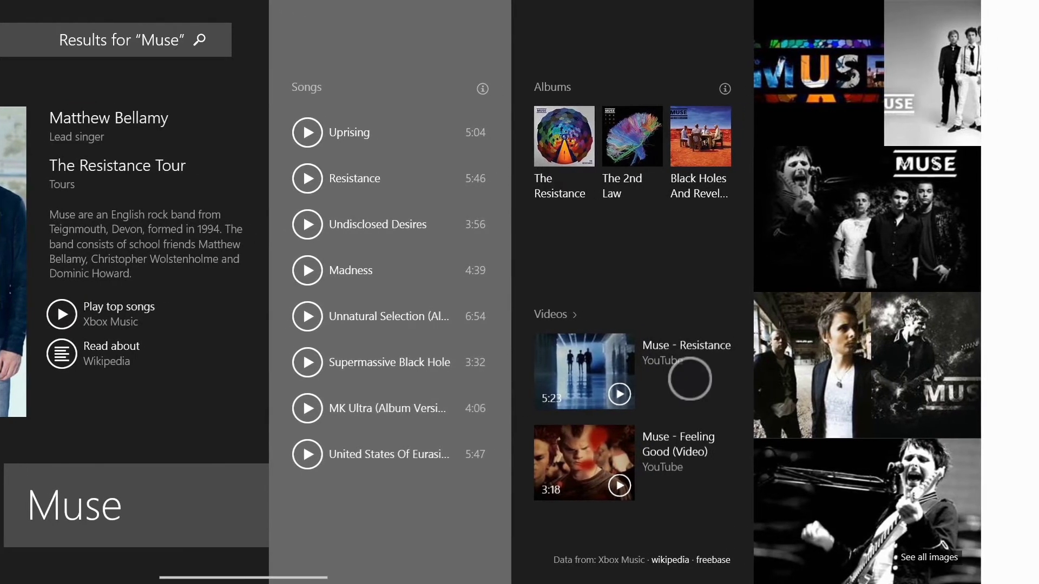
left_click_drag(669, 459, 675, 459)
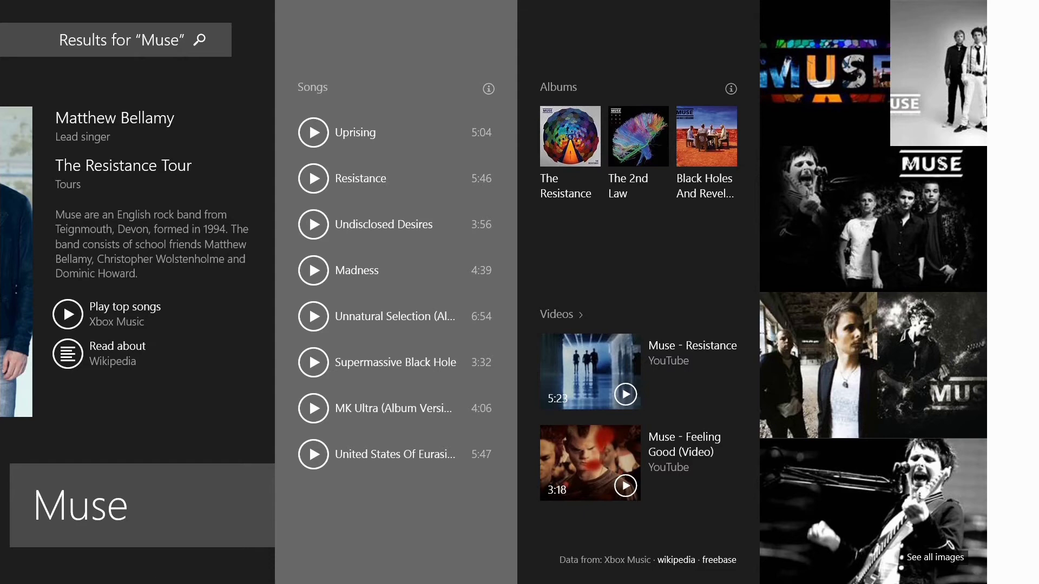
View all web images of Muse, and return to the beginning of the search results.
left_click_drag(795, 338, 557, 337)
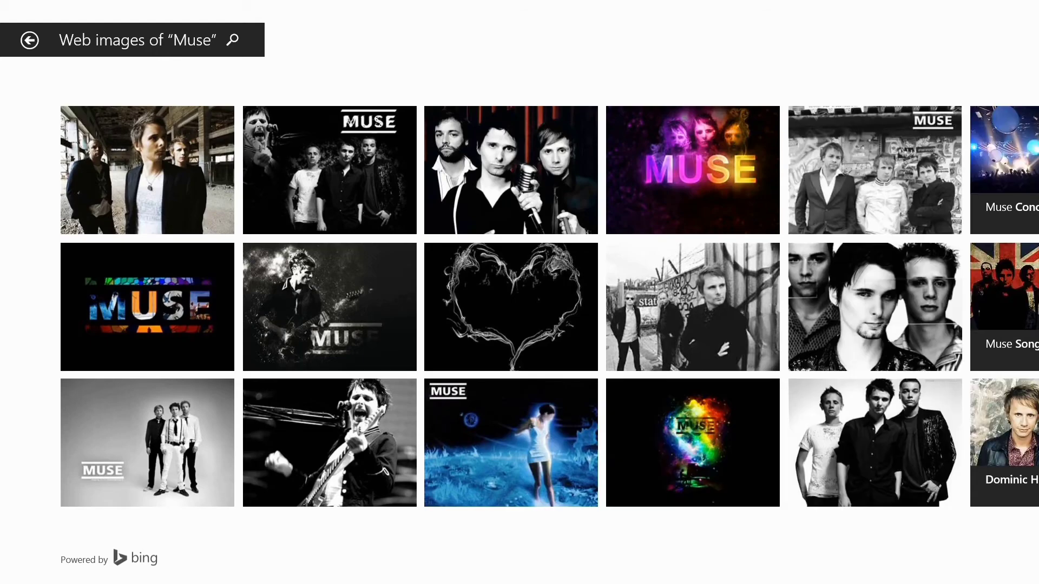
left_click(34, 40)
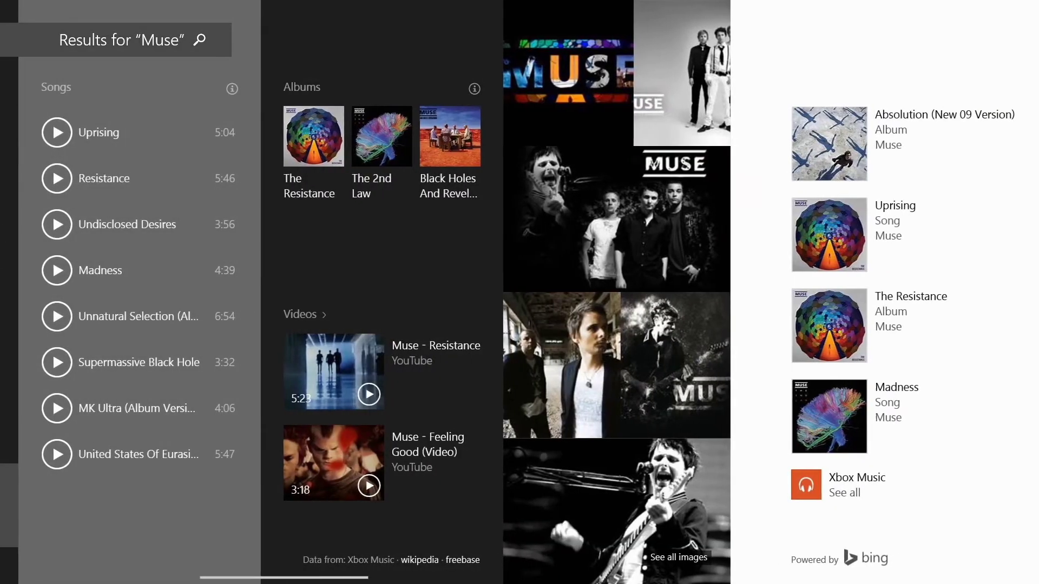
left_click_drag(163, 474, 433, 474)
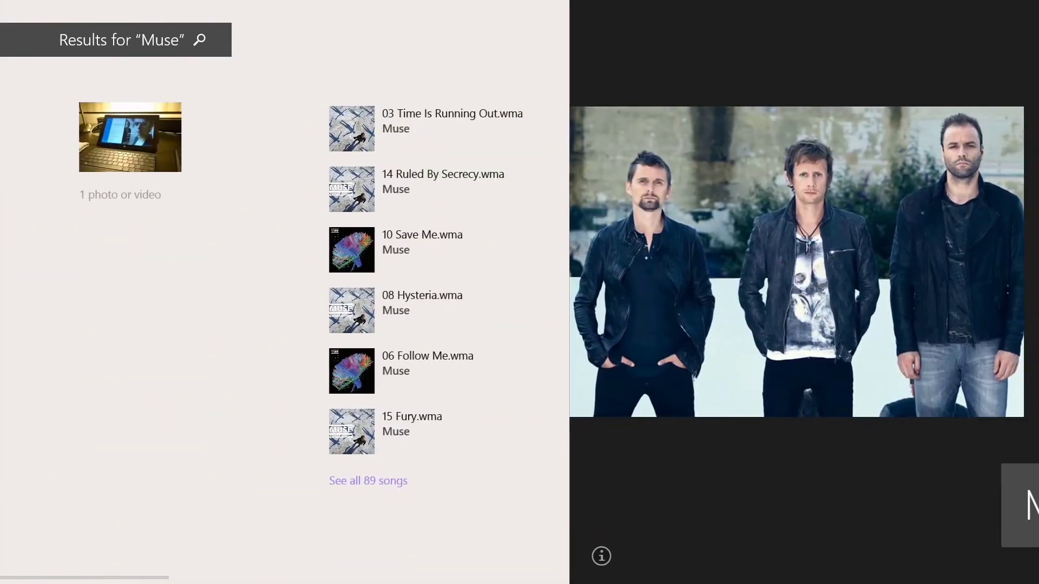
Show all local songs matching Muse, browse the list, and go back to the main results.
left_click(349, 480)
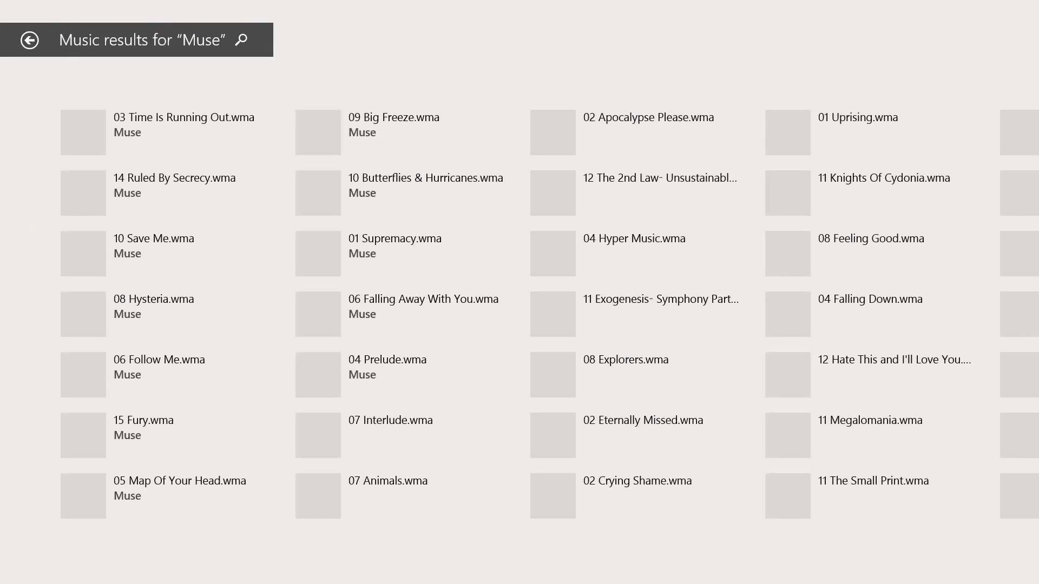
scroll(519, 314, "right", 5)
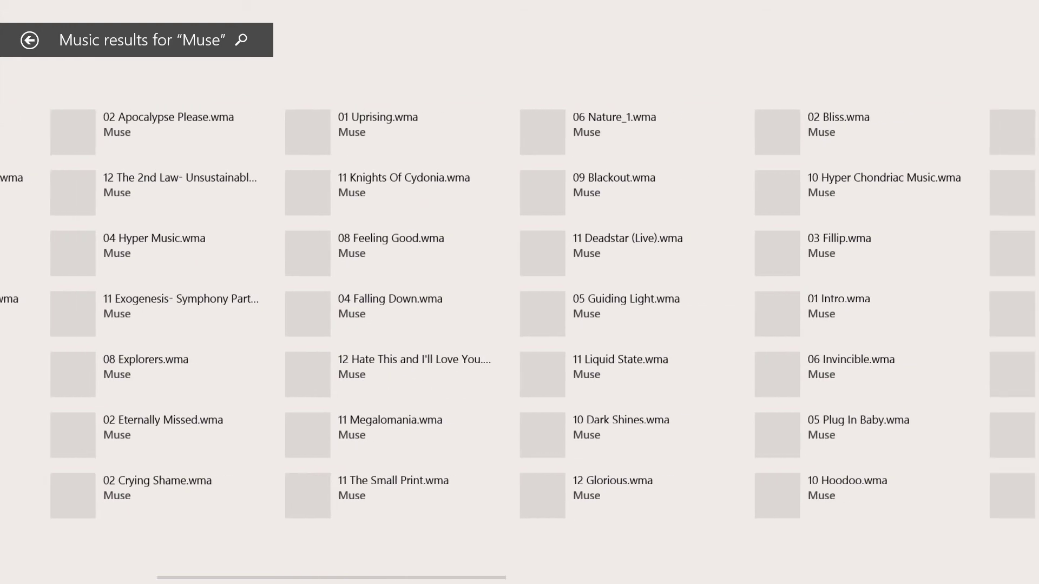
scroll(520, 313, "left", 5)
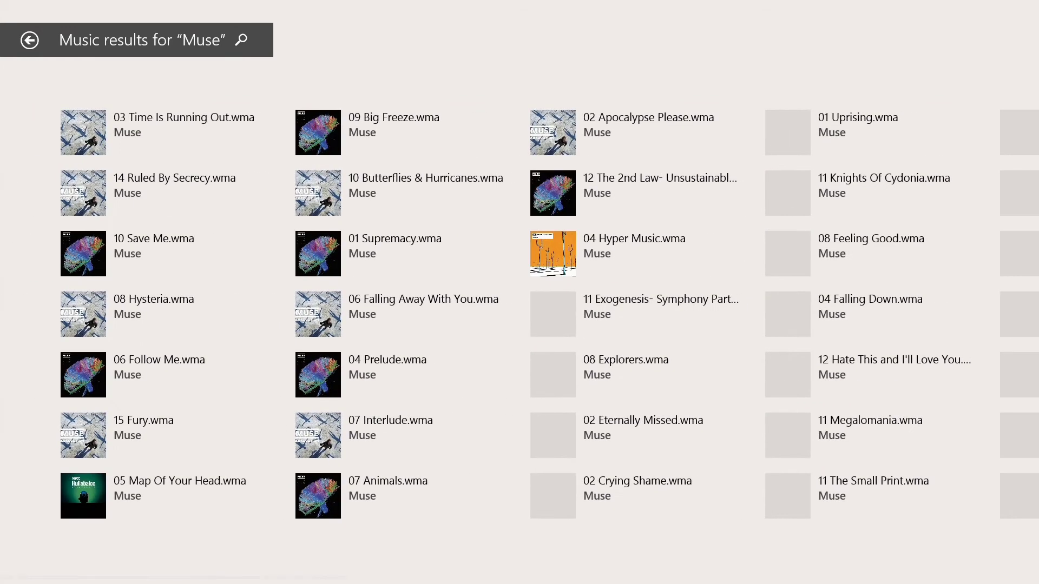
left_click(29, 39)
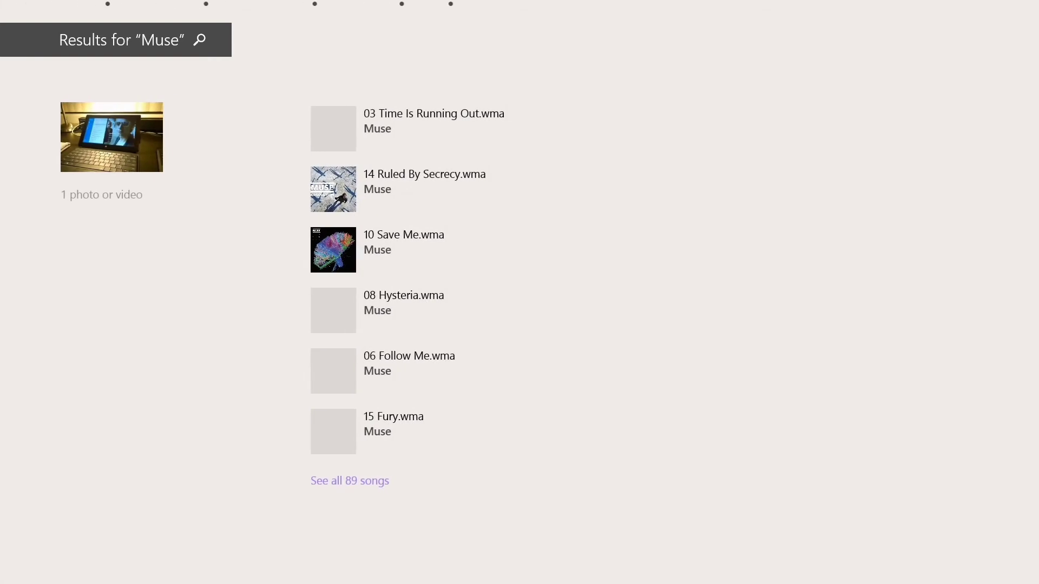
Browse the Muse results through to the web pages at the far end, and return to the artist overview.
scroll(519, 292, "right", 10)
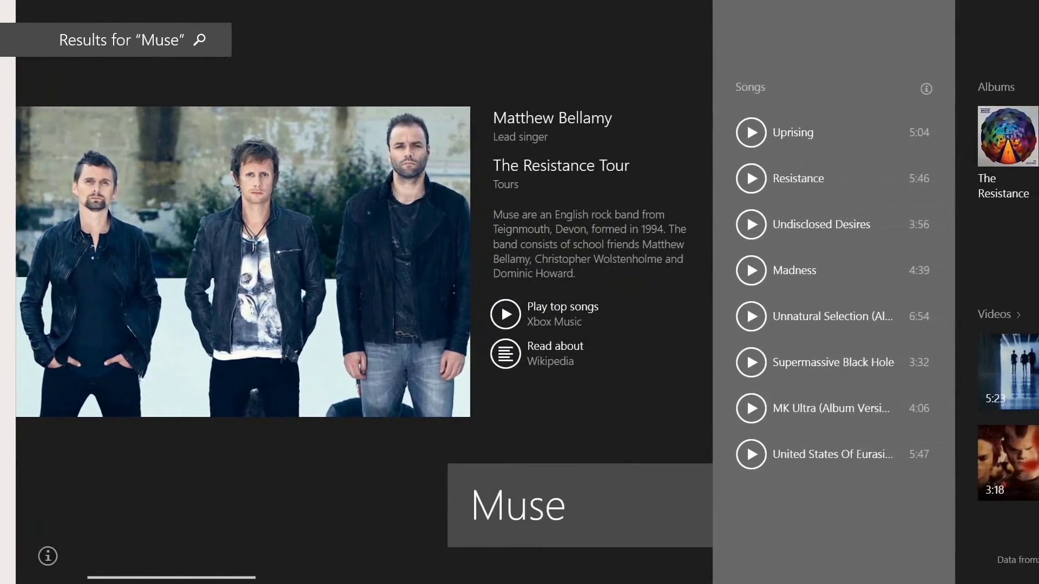
scroll(519, 292, "right", 3)
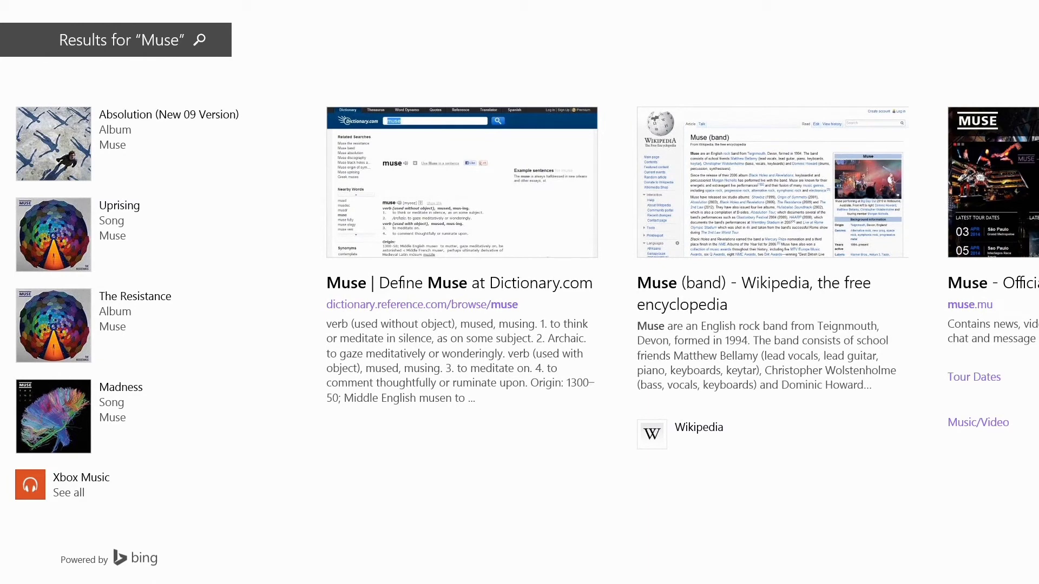
scroll(520, 292, "right", 6)
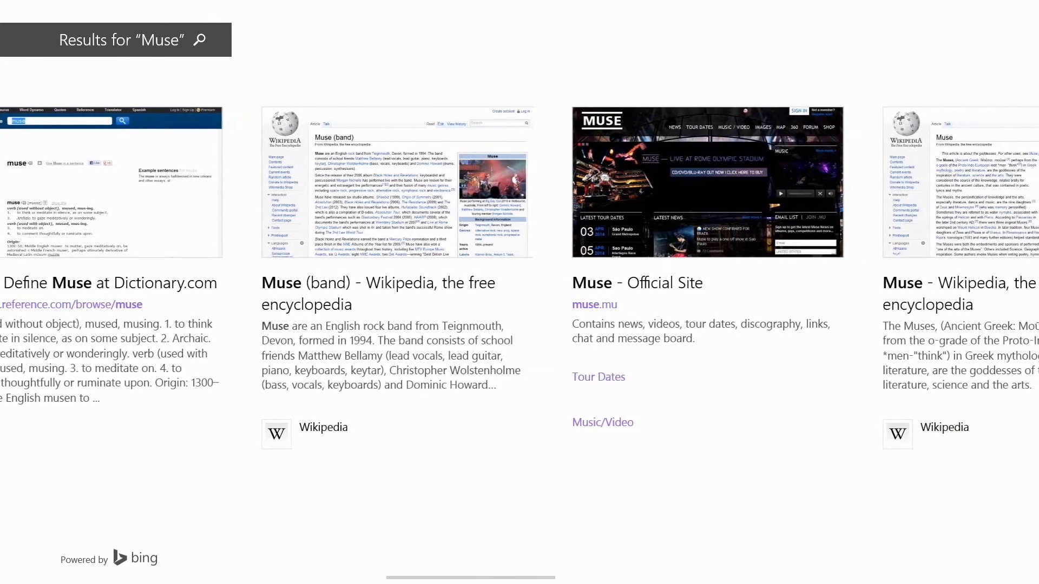
scroll(519, 292, "right", 15)
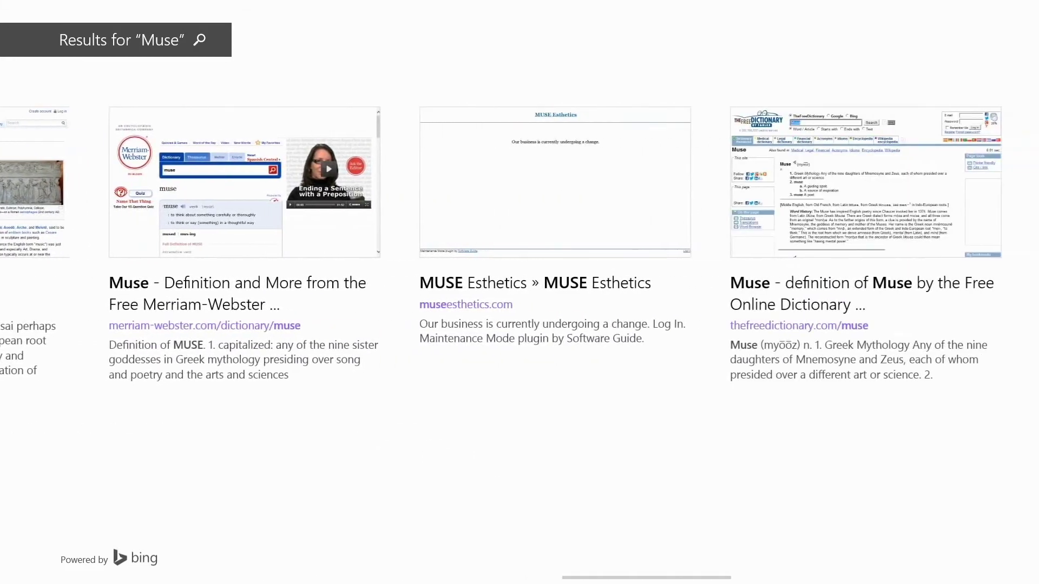
scroll(378, 335, "left", 20)
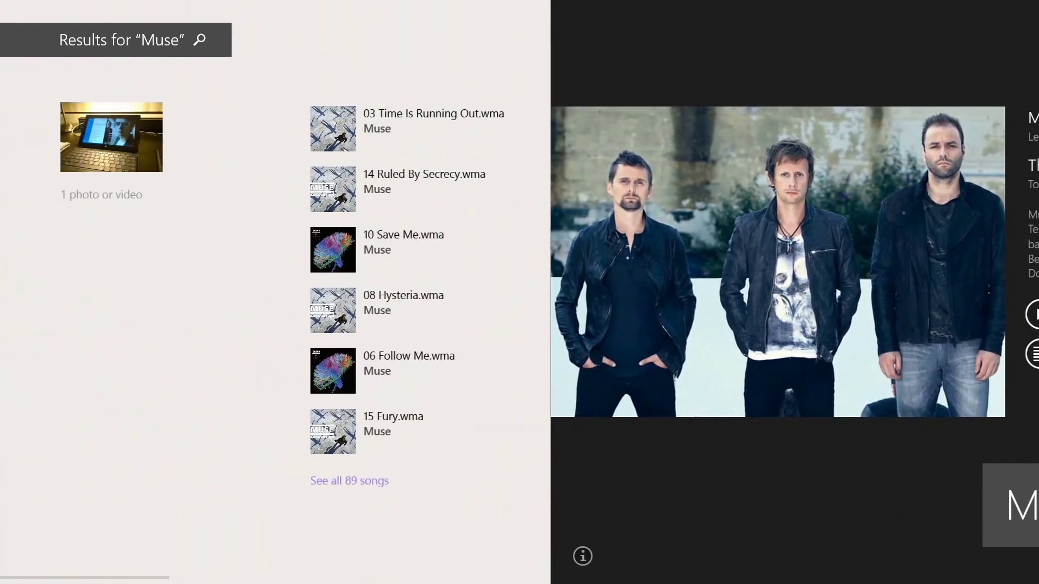
left_click_drag(754, 403, 515, 403)
Search everywhere for "Muse Megalomania Lyrics" and examine the song's result page with its lyrics.
left_click(199, 40)
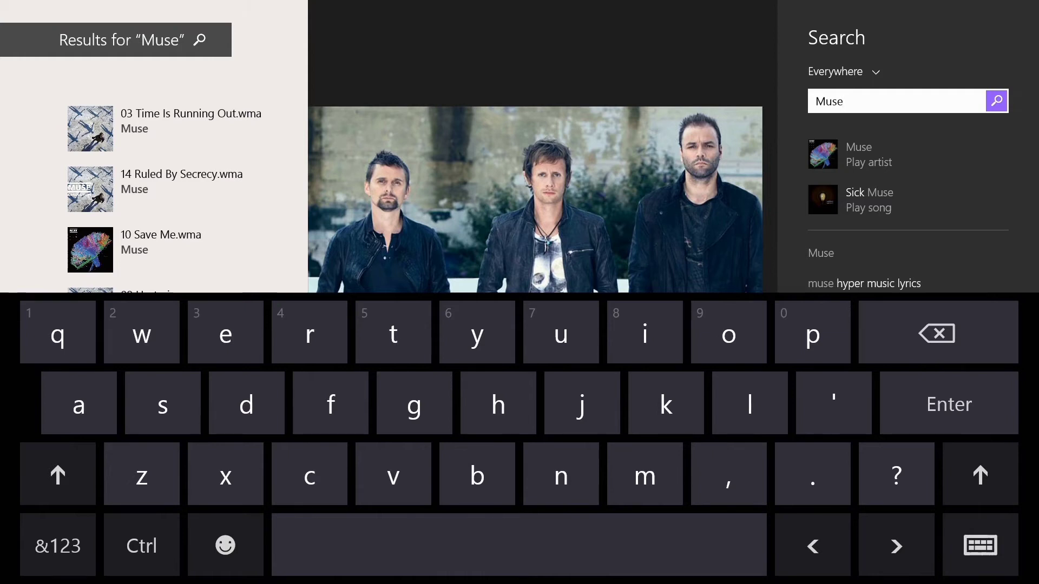
type("M")
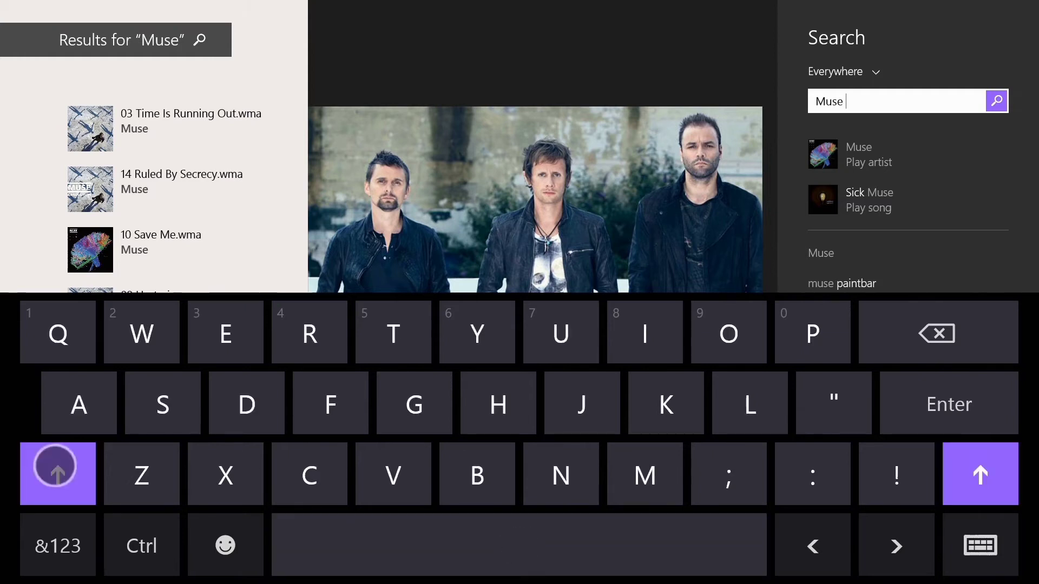
type("ega")
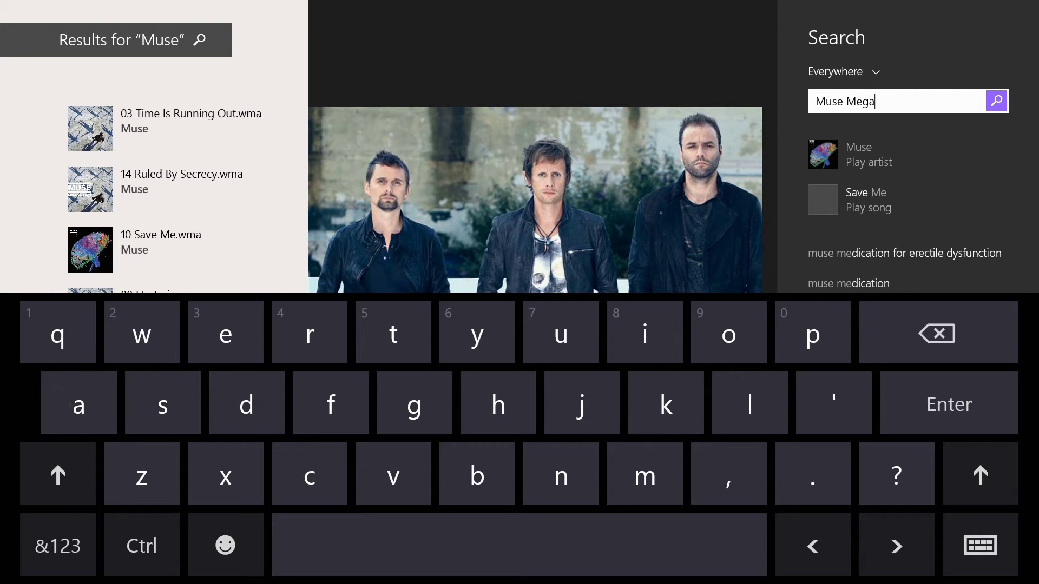
type("lo")
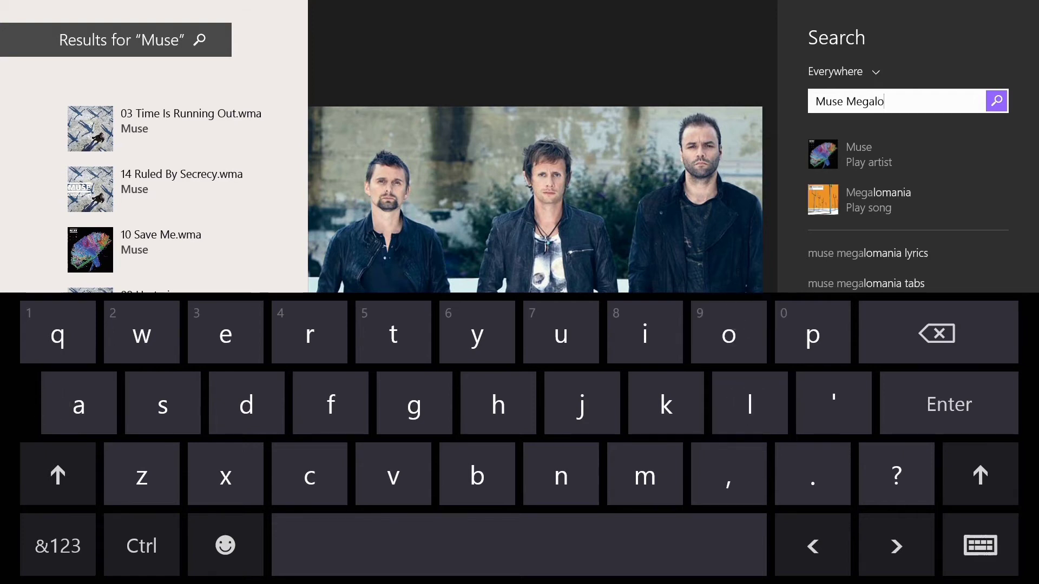
type("mania Ly")
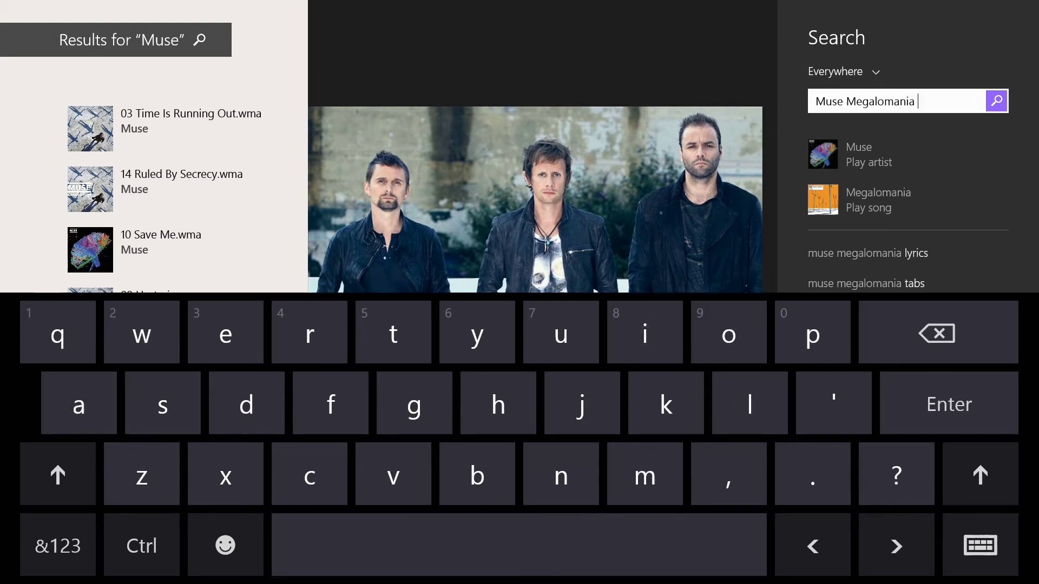
type("rics")
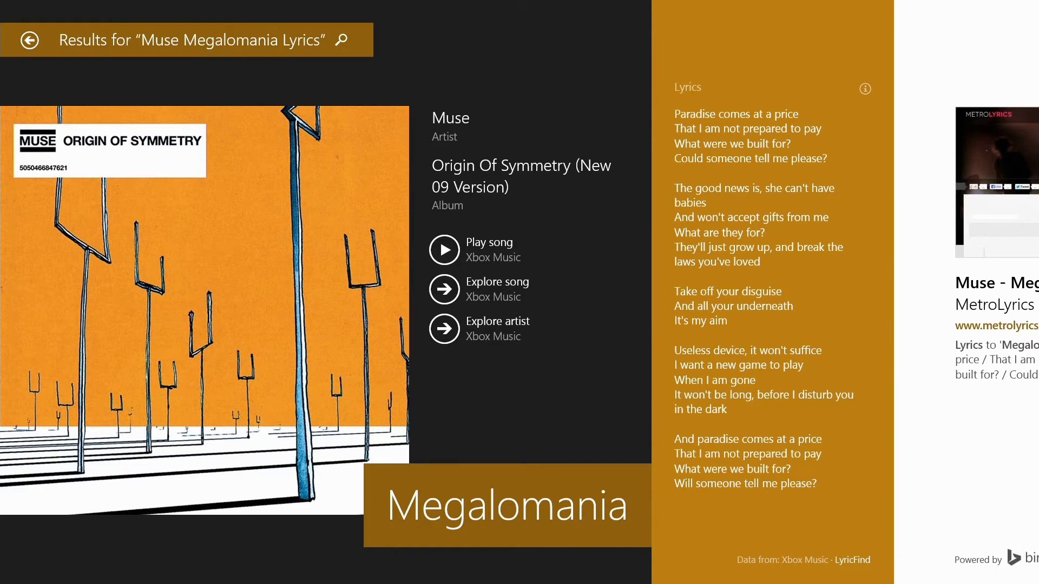
left_click_drag(502, 304, 498, 304)
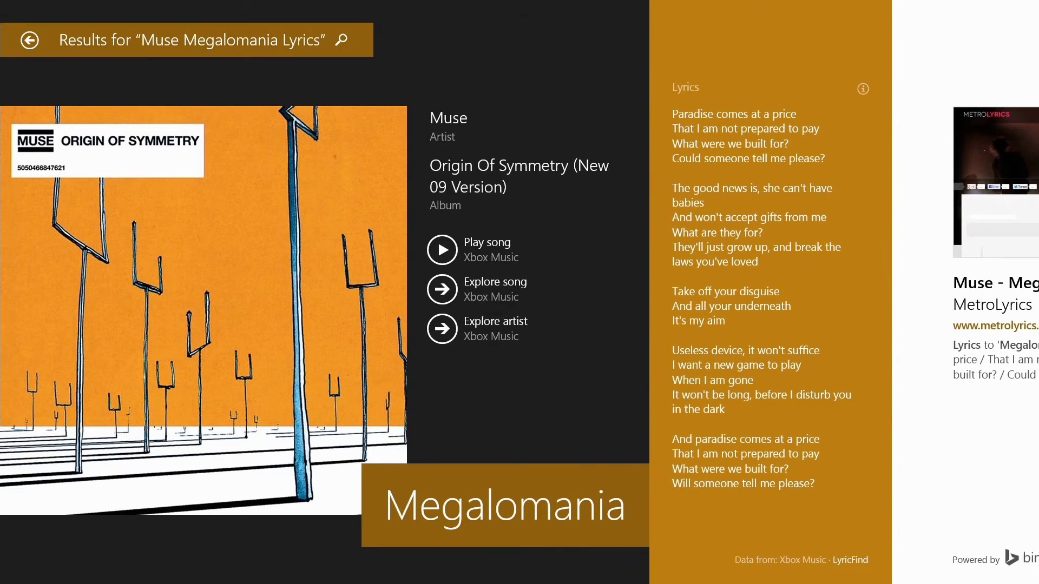
mouse_move(719, 219)
left_mouse_down()
mouse_move(719, 130)
mouse_move(719, 230)
left_mouse_up()
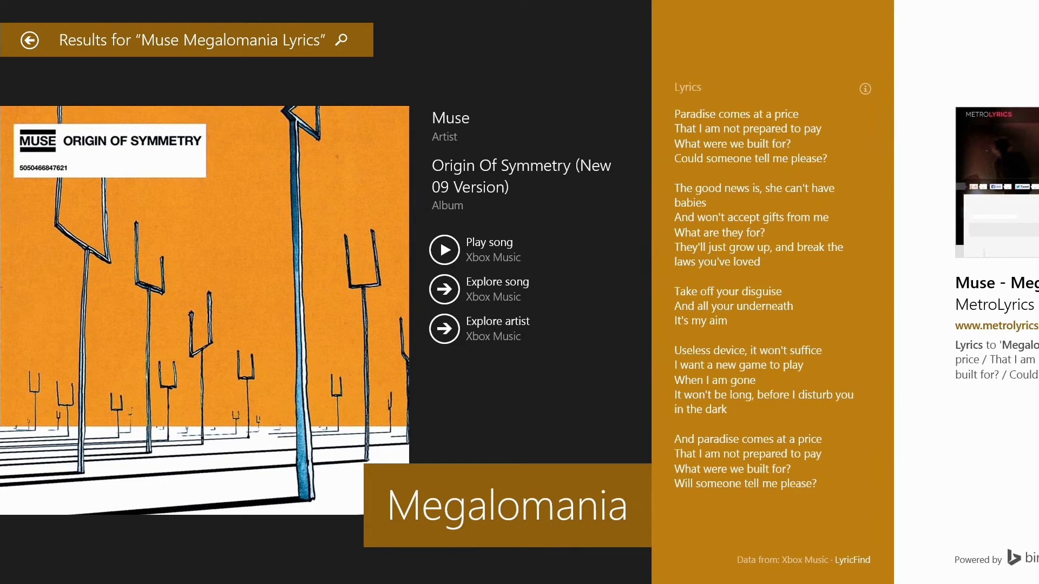
Replace the search text with "Matthew Bellamy" and run the search restricted to web images.
left_click(341, 39)
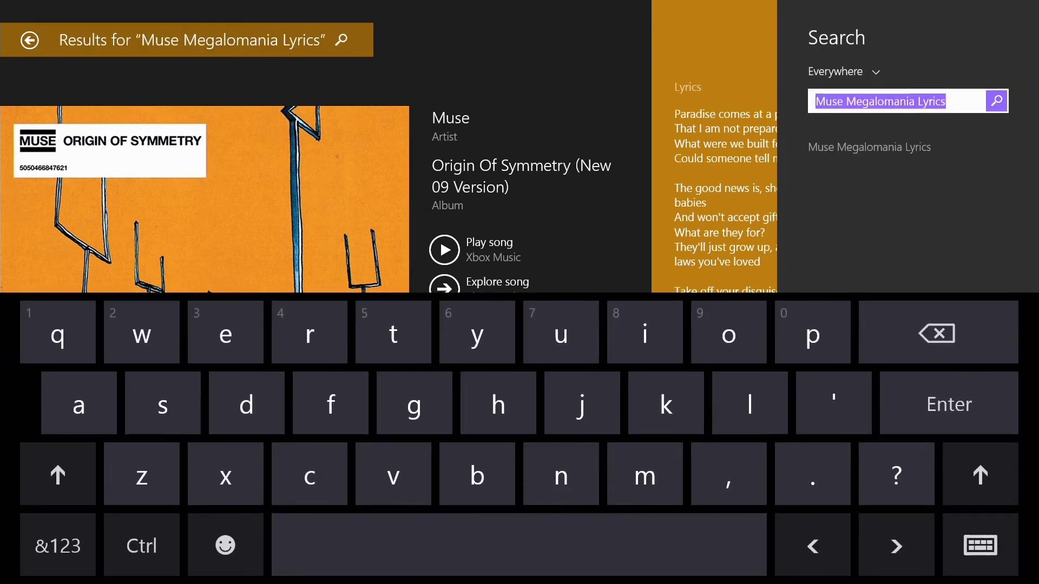
left_click(938, 332)
type("Matthe")
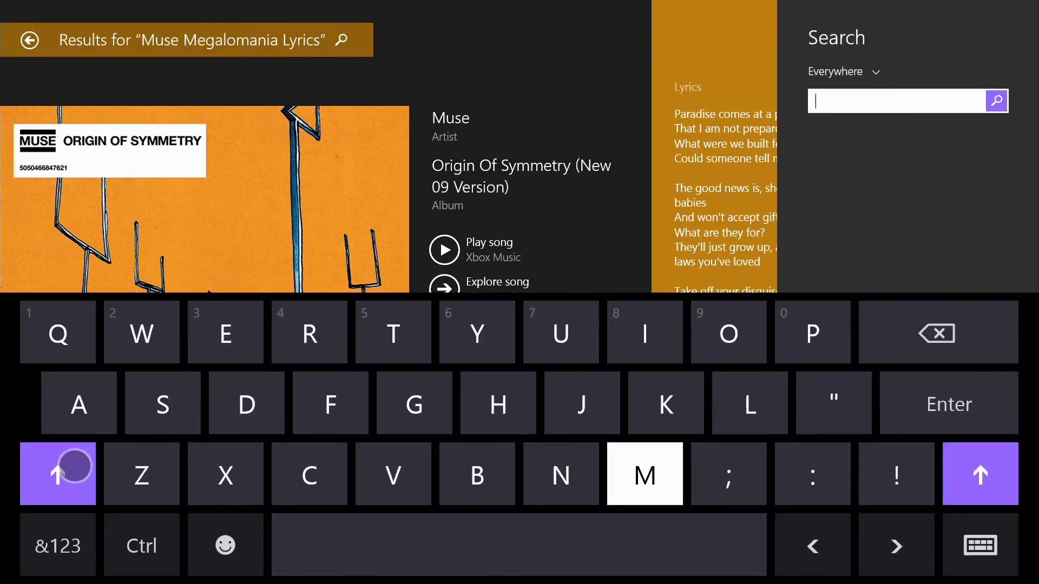
type("w B")
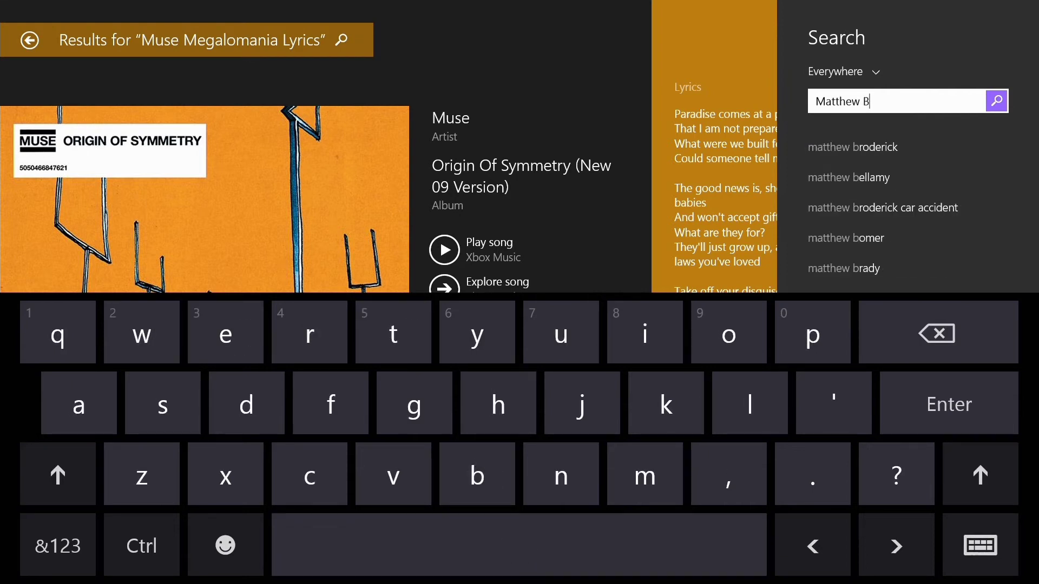
type("ellamy")
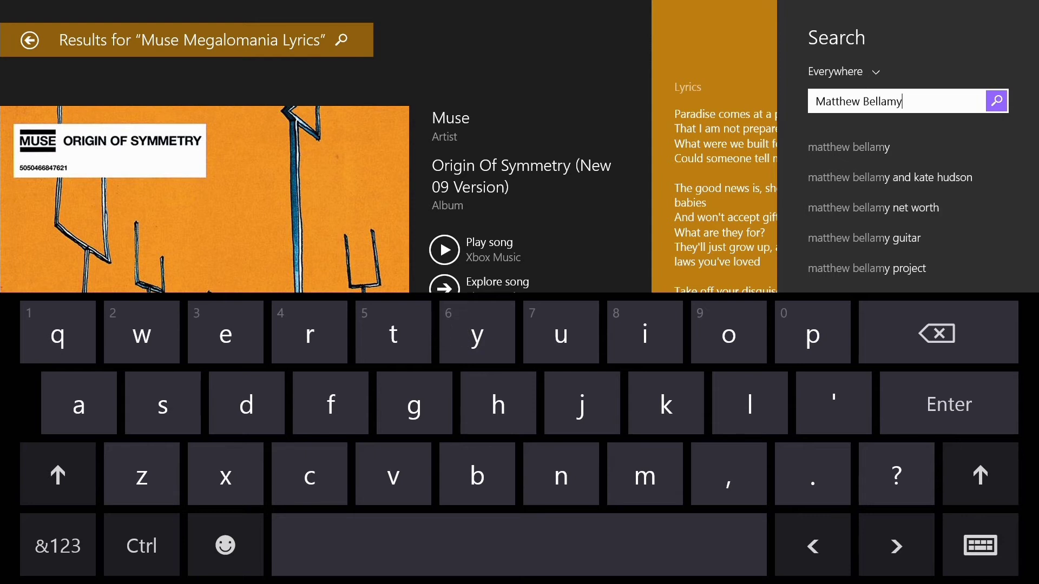
left_click(848, 146)
left_click(843, 71)
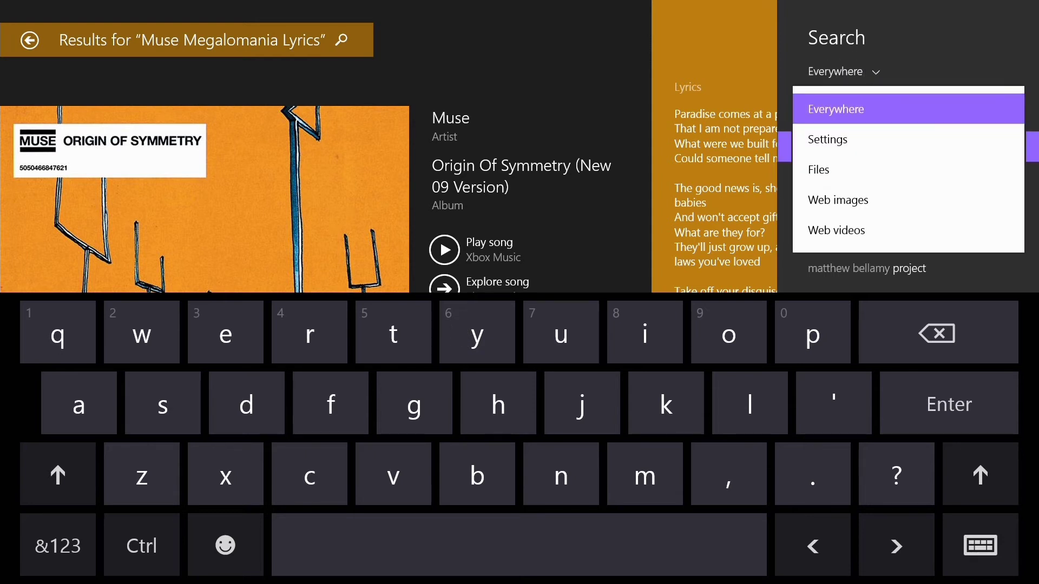
left_click(837, 200)
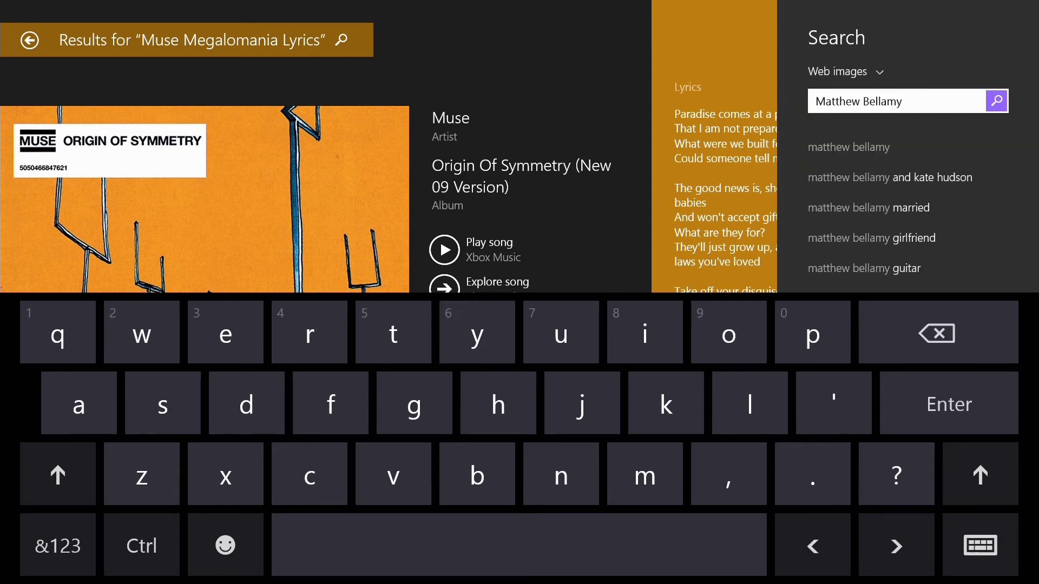
key("Return")
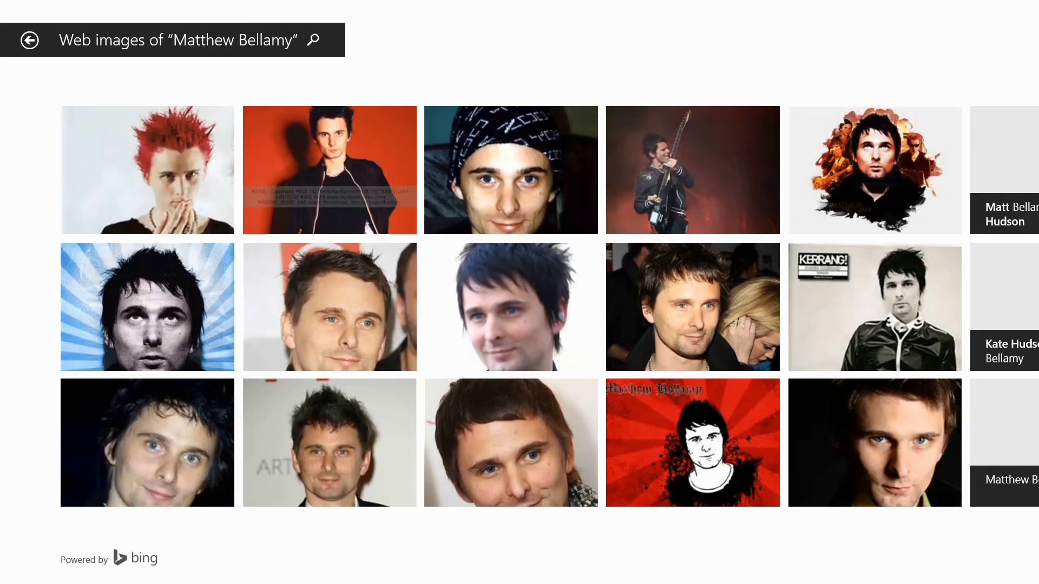
Filter the web images to Wallpaper size, view the guitar performance picture at full size, and return to the results.
scroll(520, 306, "right", 5)
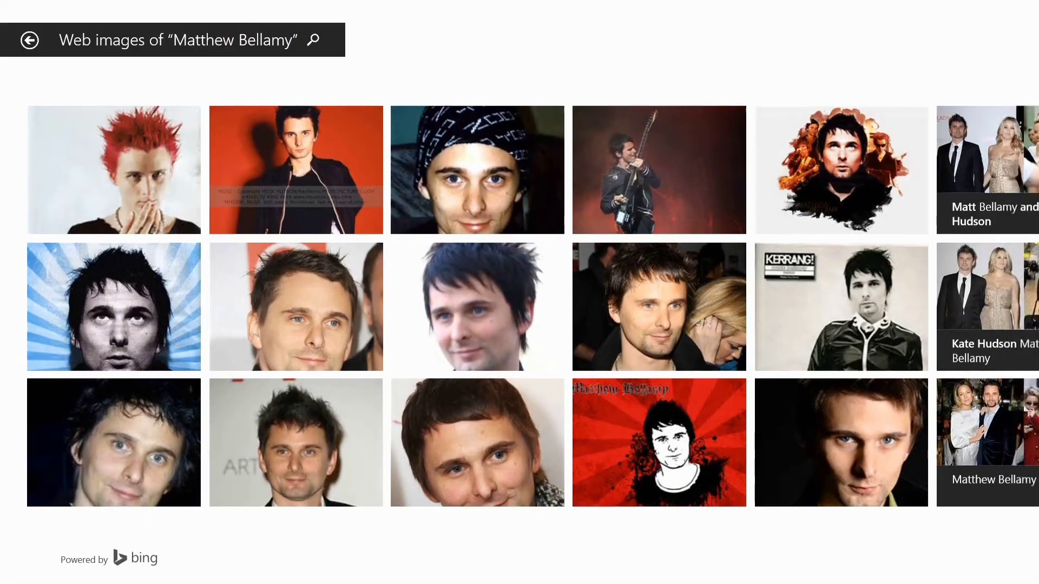
scroll(519, 306, "left", 3)
scroll(520, 306, "up", 2)
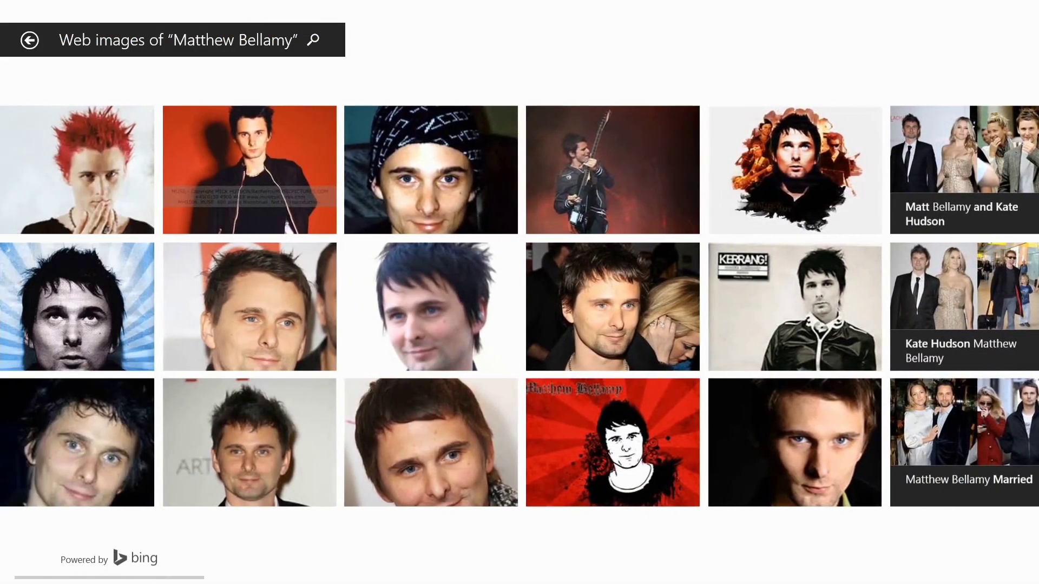
key("super+z")
left_click(709, 551)
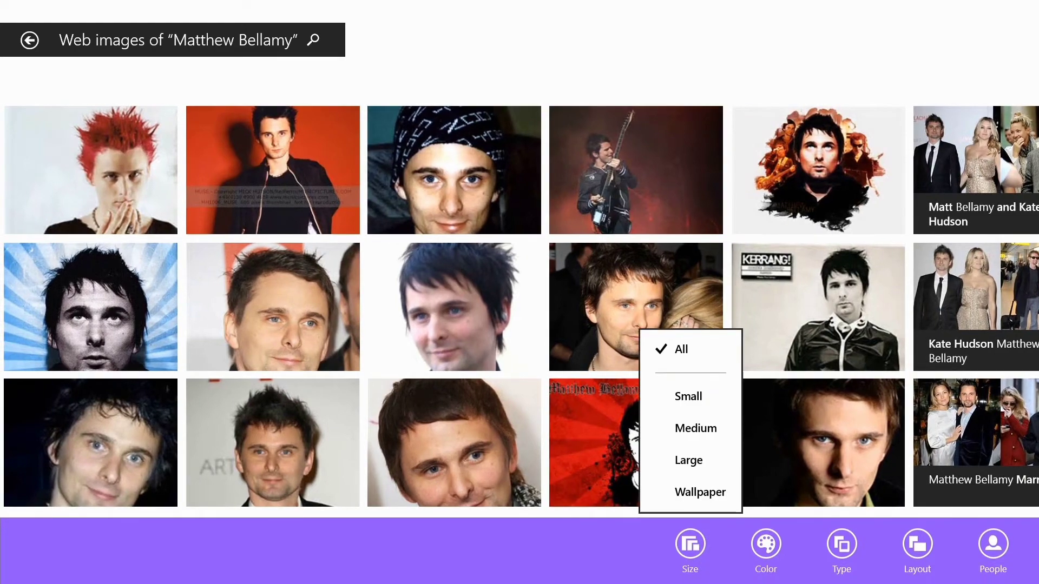
left_click(676, 493)
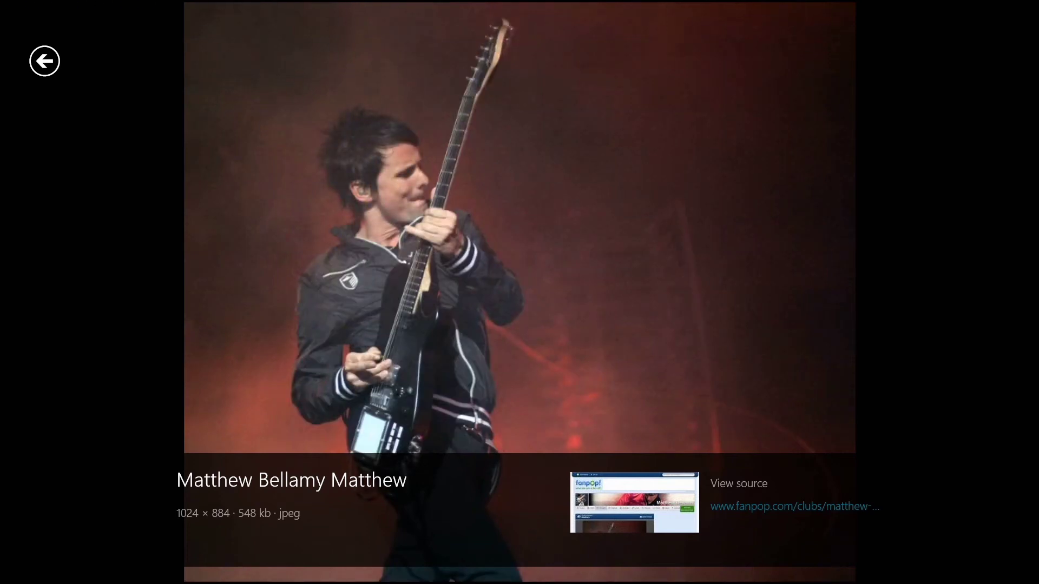
left_click(35, 66)
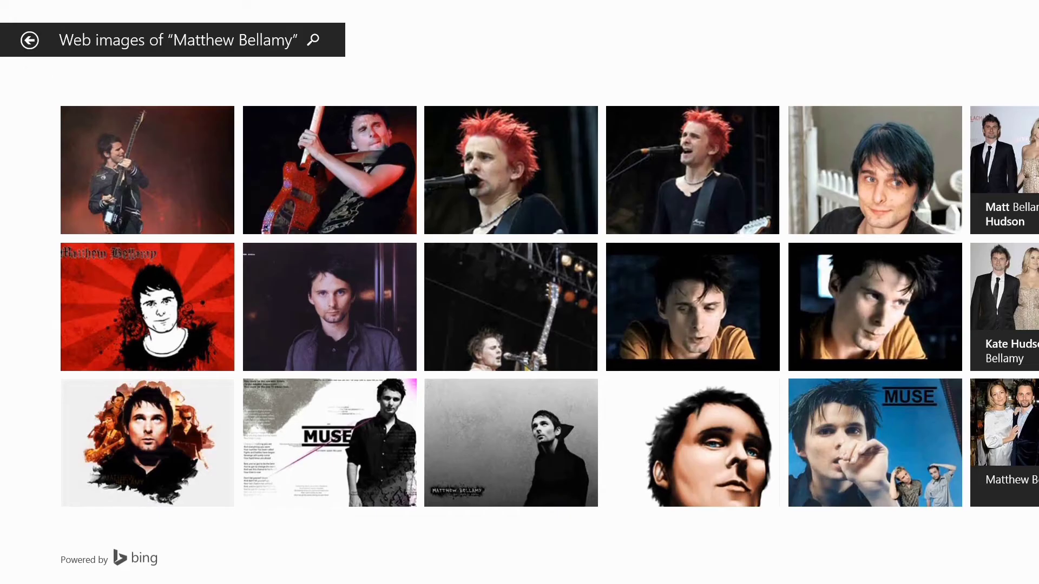
Narrow the wallpaper-size images further to the Wide layout and to people shown as Just faces.
key("super+z")
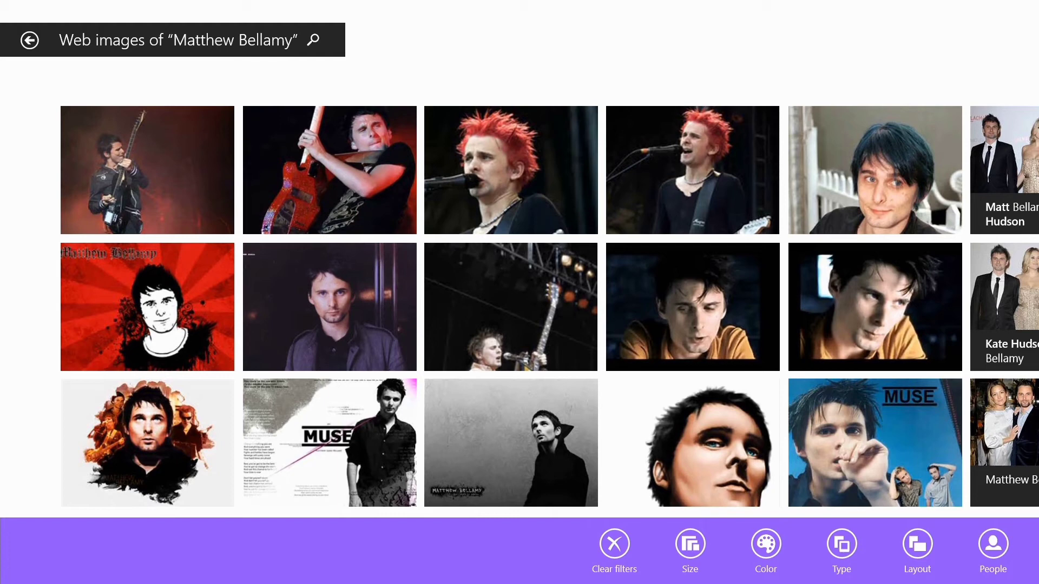
left_click(841, 545)
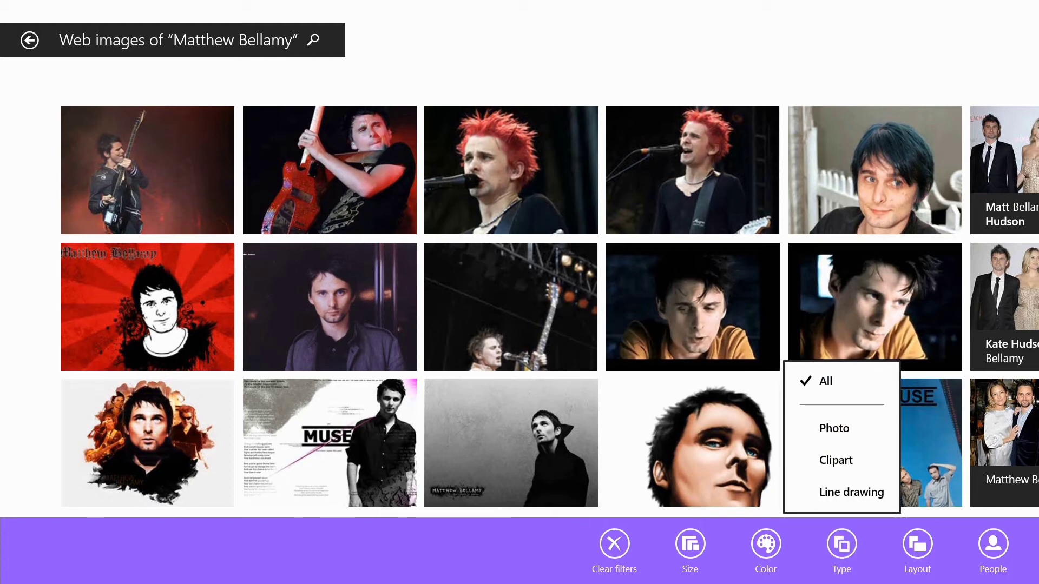
left_click(917, 544)
left_click(917, 545)
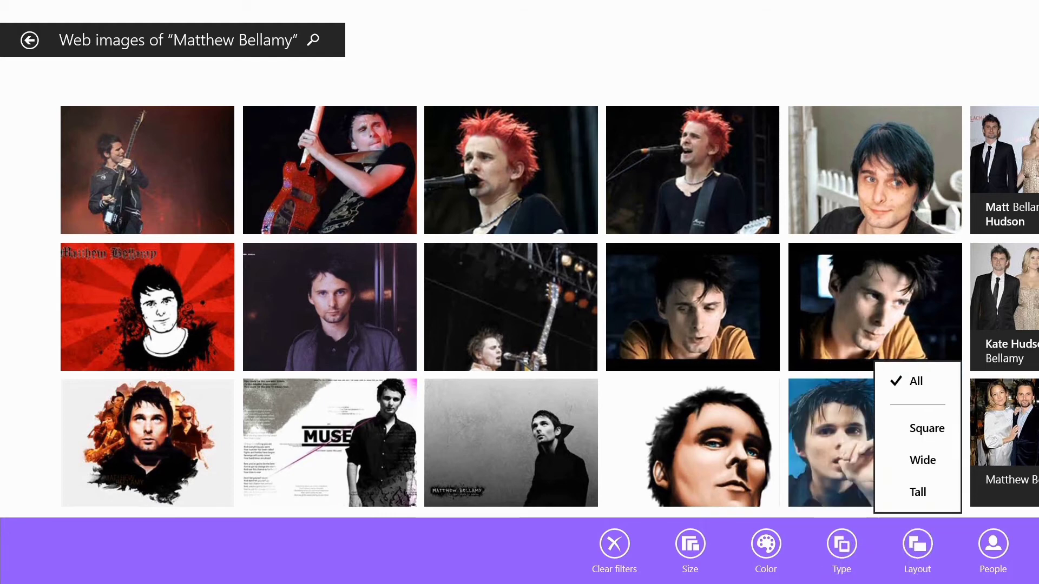
left_click(922, 460)
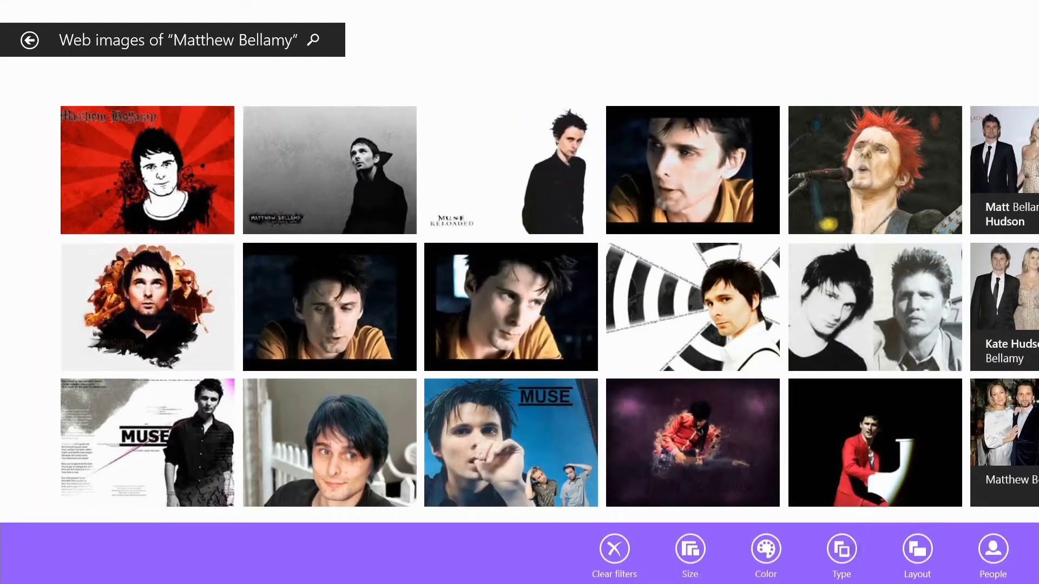
left_click(993, 549)
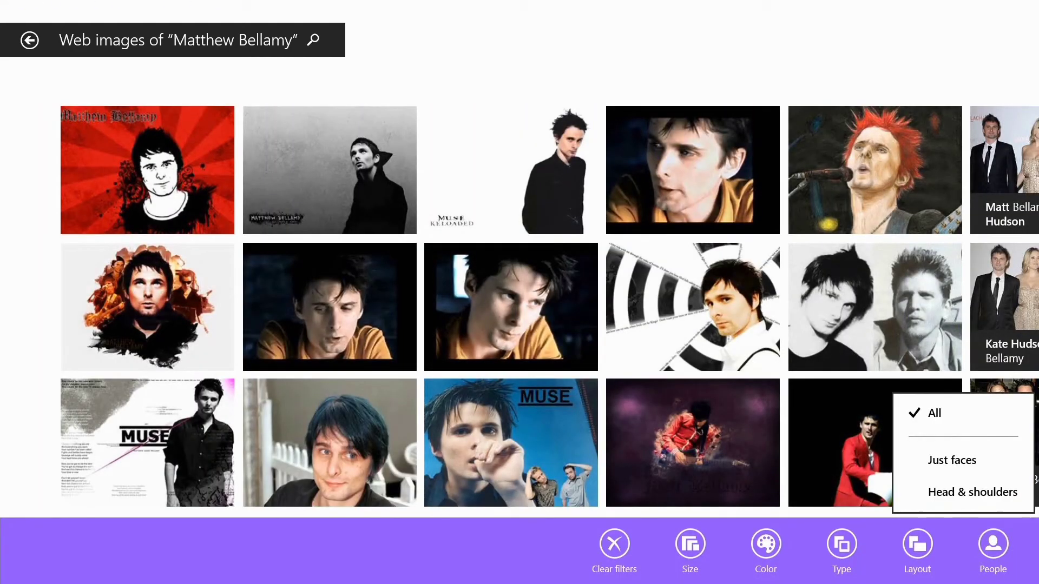
left_click(952, 460)
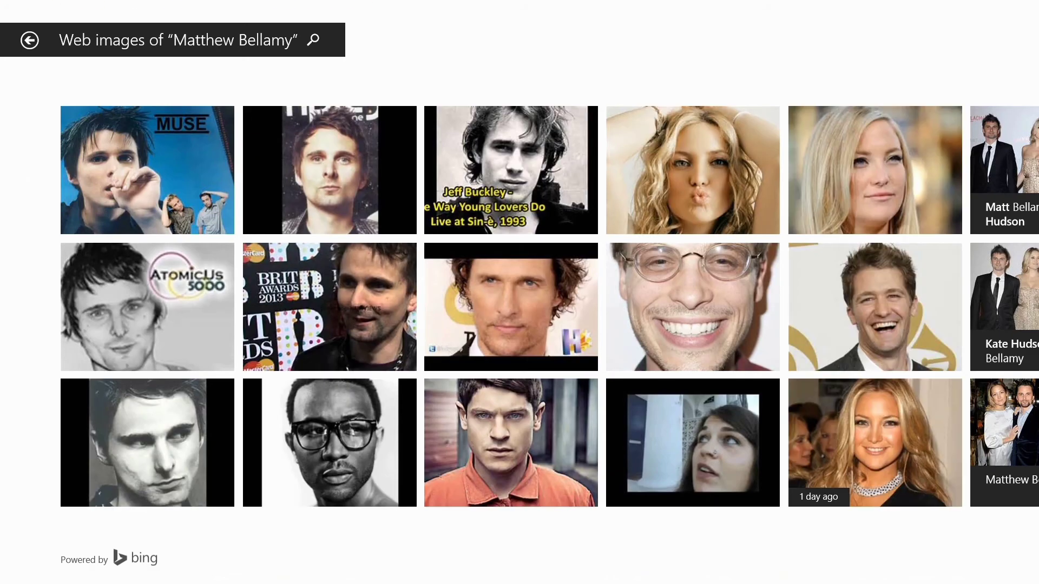
Browse the filtered face images, return to the Megalomania lyrics results, and close the Search app.
left_click_drag(687, 459, 482, 458)
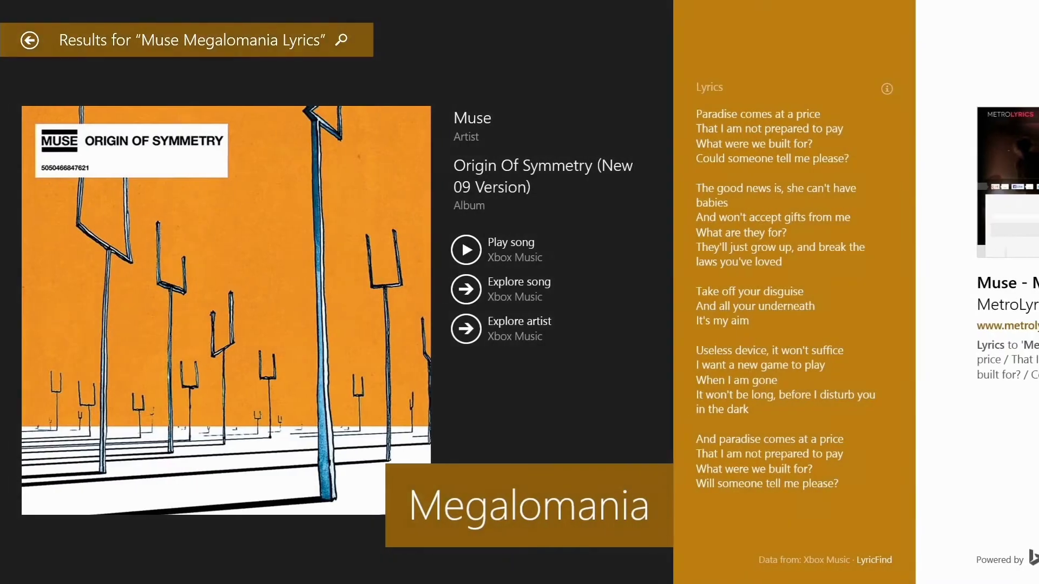
left_click_drag(589, 1, 589, 562)
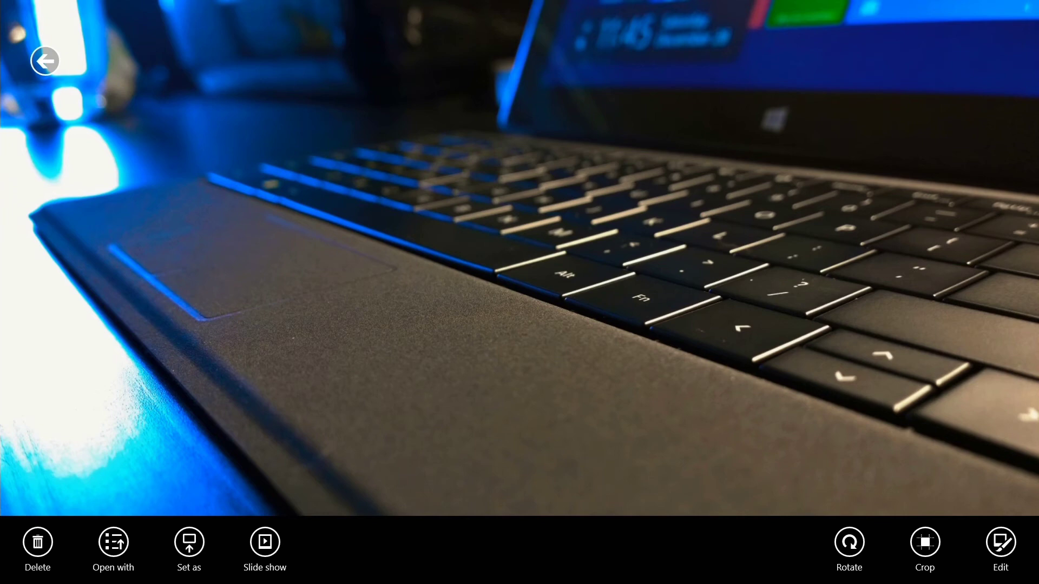
In the photo viewer, rotate the keyboard photo four times through a full turn.
left_click(838, 547)
left_click(848, 543)
left_click(849, 543)
left_click(848, 543)
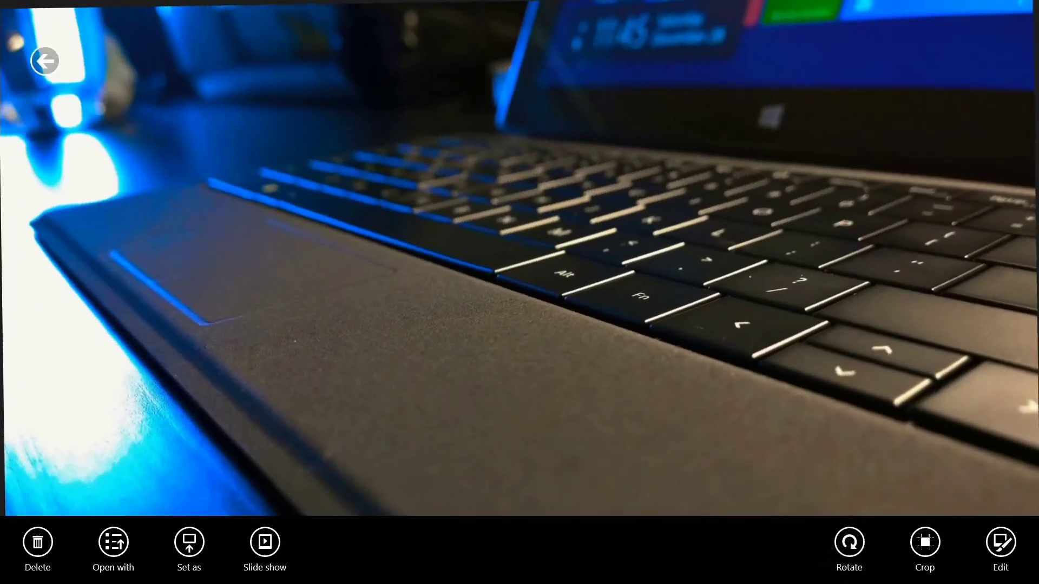
Edit the keyboard photo with the black-and-white Auto fix variant and save it as a copy.
left_click(1000, 542)
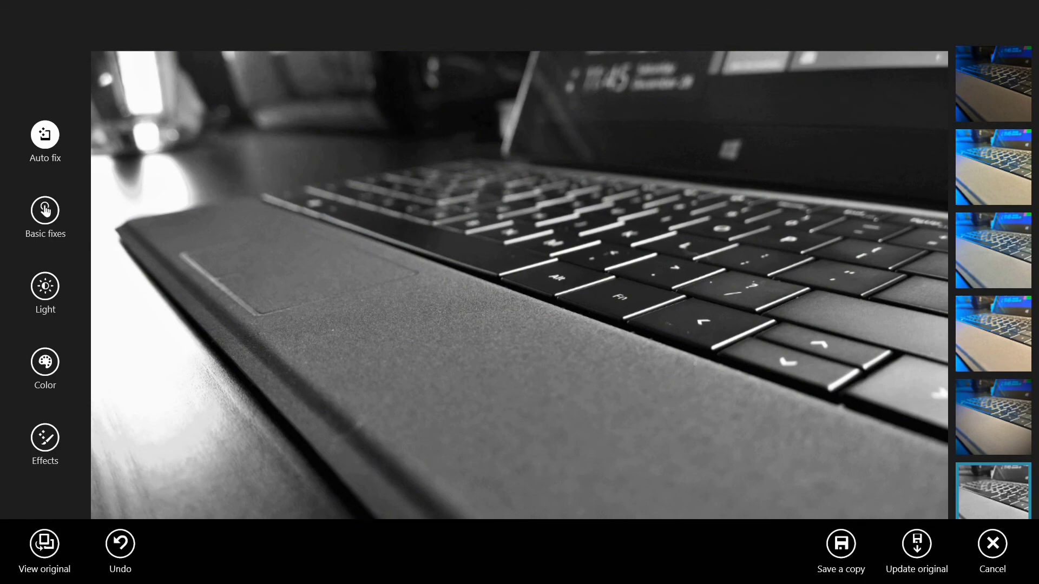
left_click(841, 544)
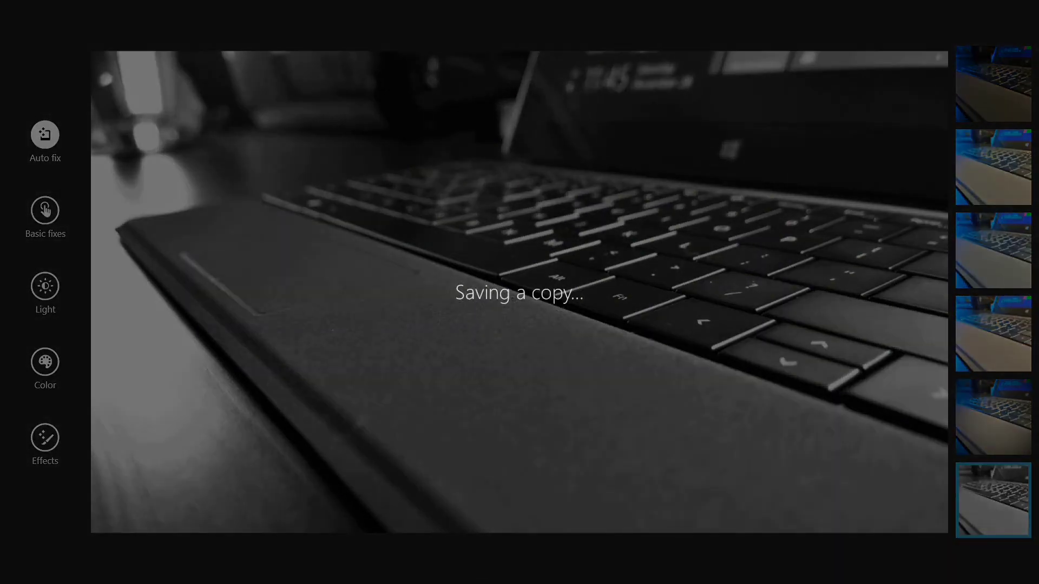
Open the sharing options for the black-and-white photo and look through the apps it can be shared to.
key("super+c")
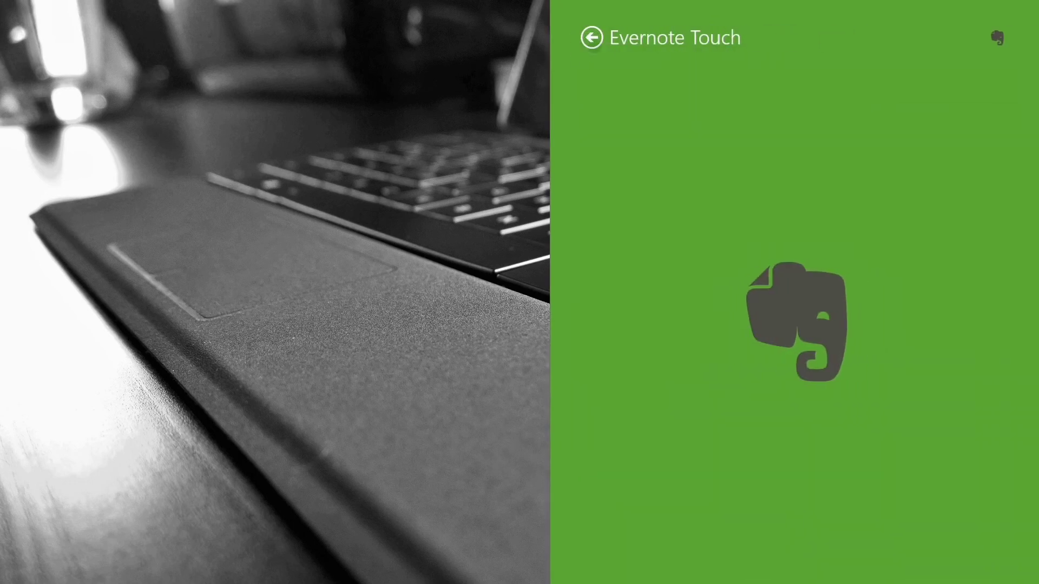
left_click_drag(827, 519, 828, 341)
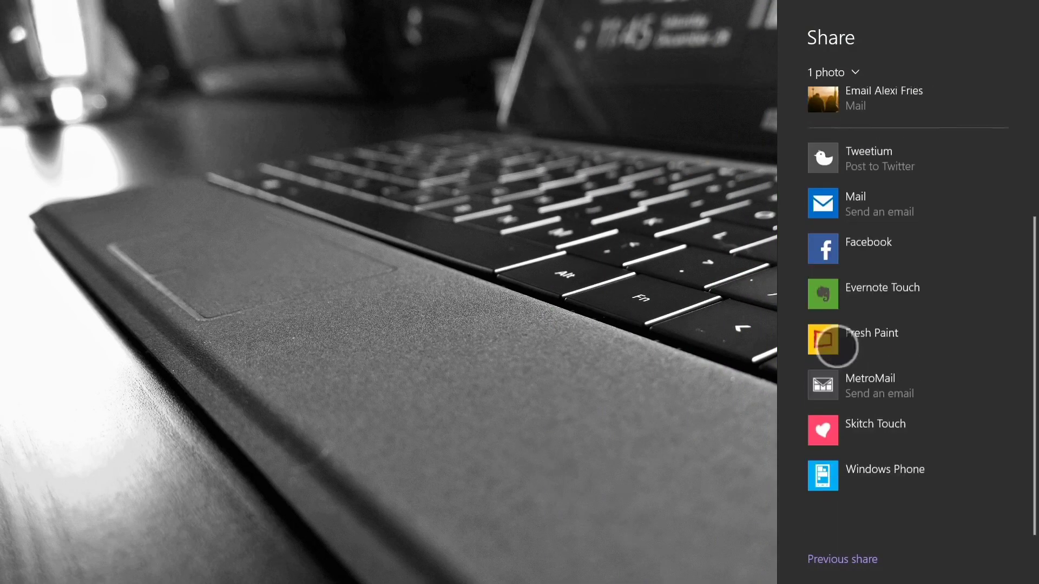